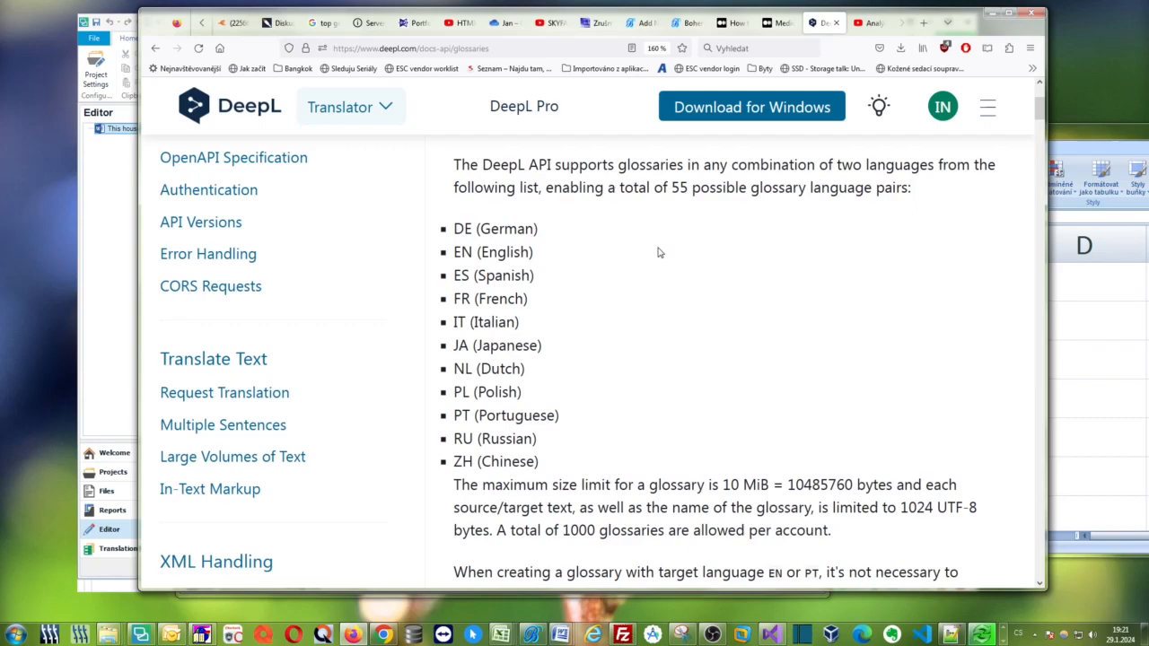
- Turn on the ClickHere! pointer highlighter and minimise its settings window
left_click(473, 633)
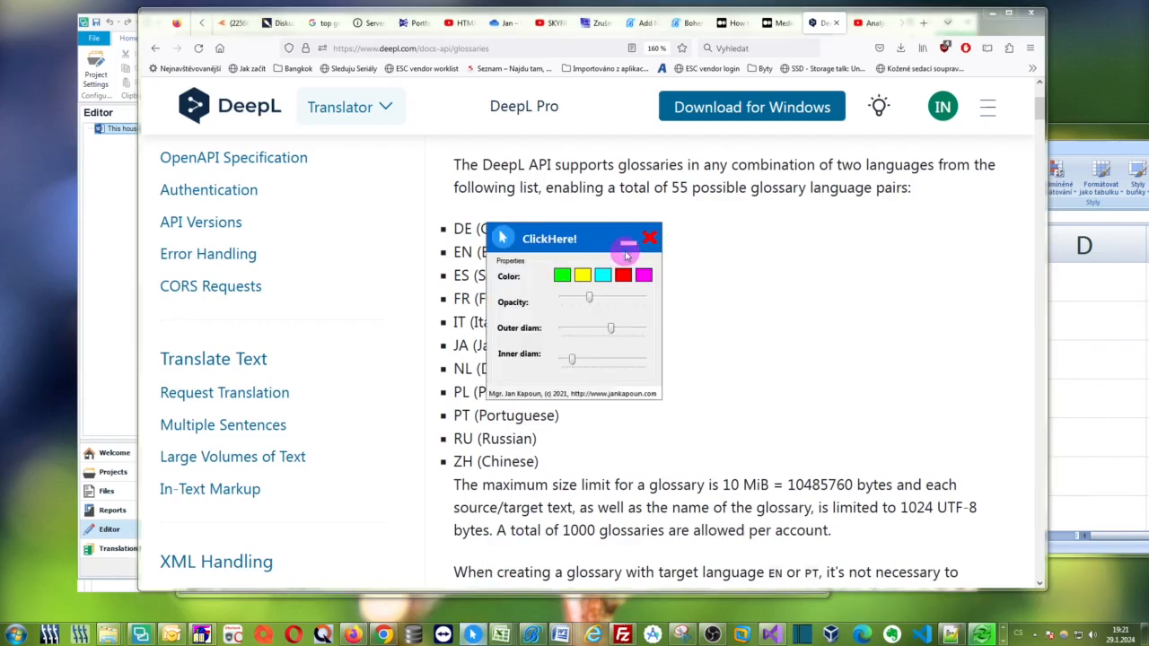
left_click(629, 242)
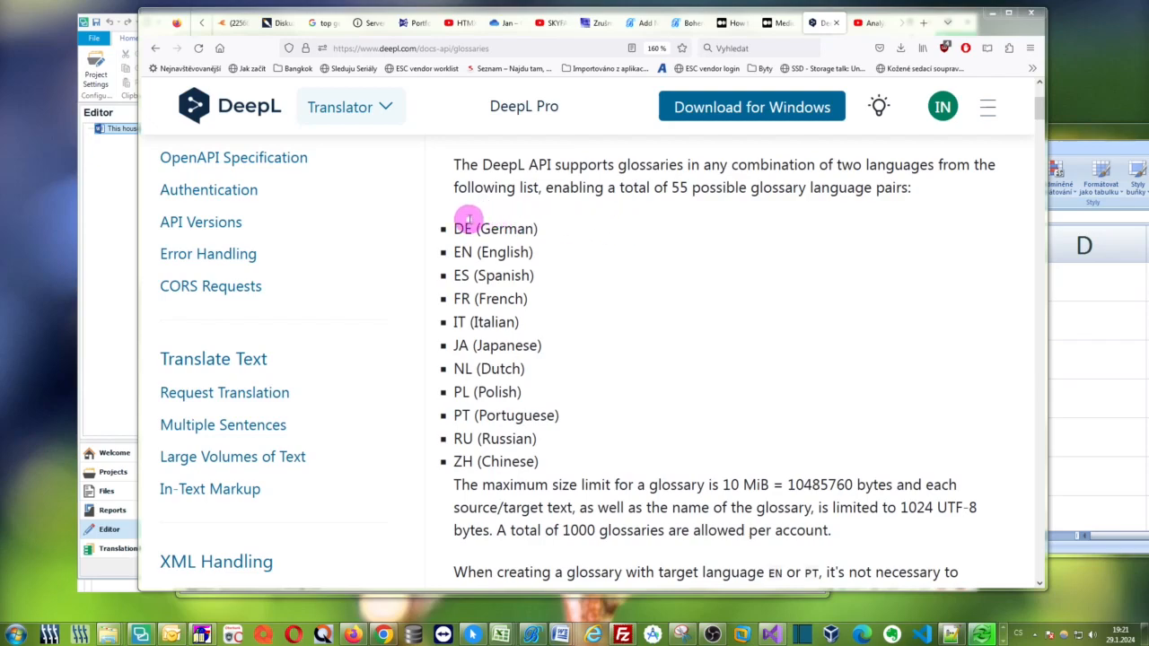
- Examine the list of languages supported for DeepL glossaries, from German to Chinese, and minimise the browser
left_click_drag(444, 224, 545, 461)
left_click(545, 460)
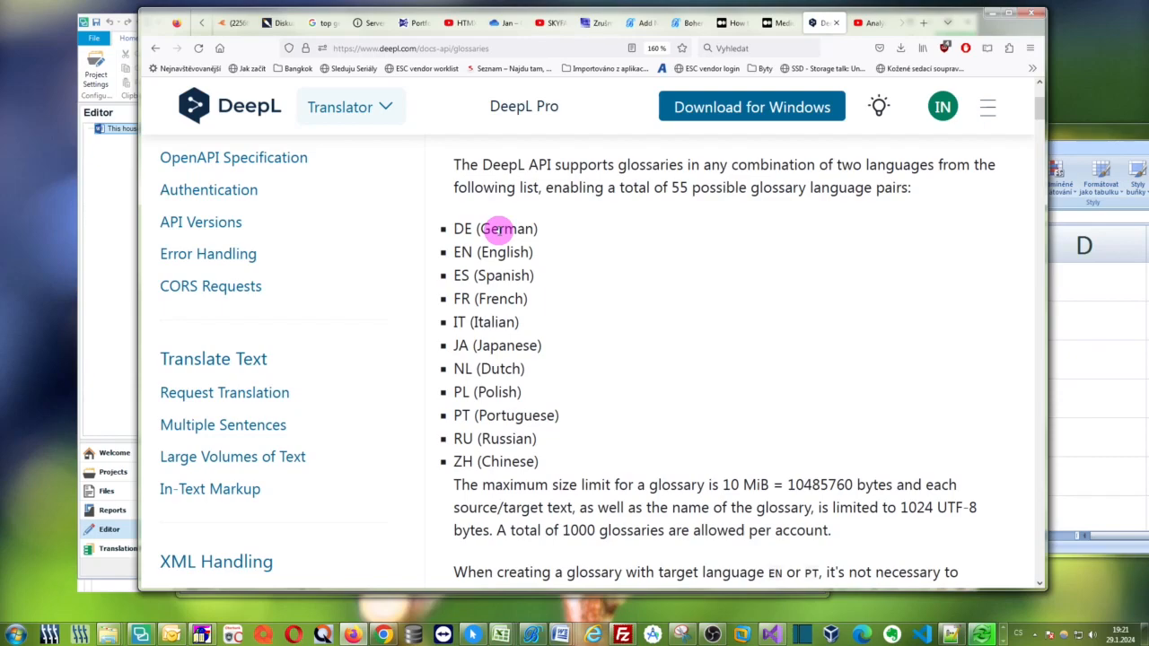
left_click(994, 16)
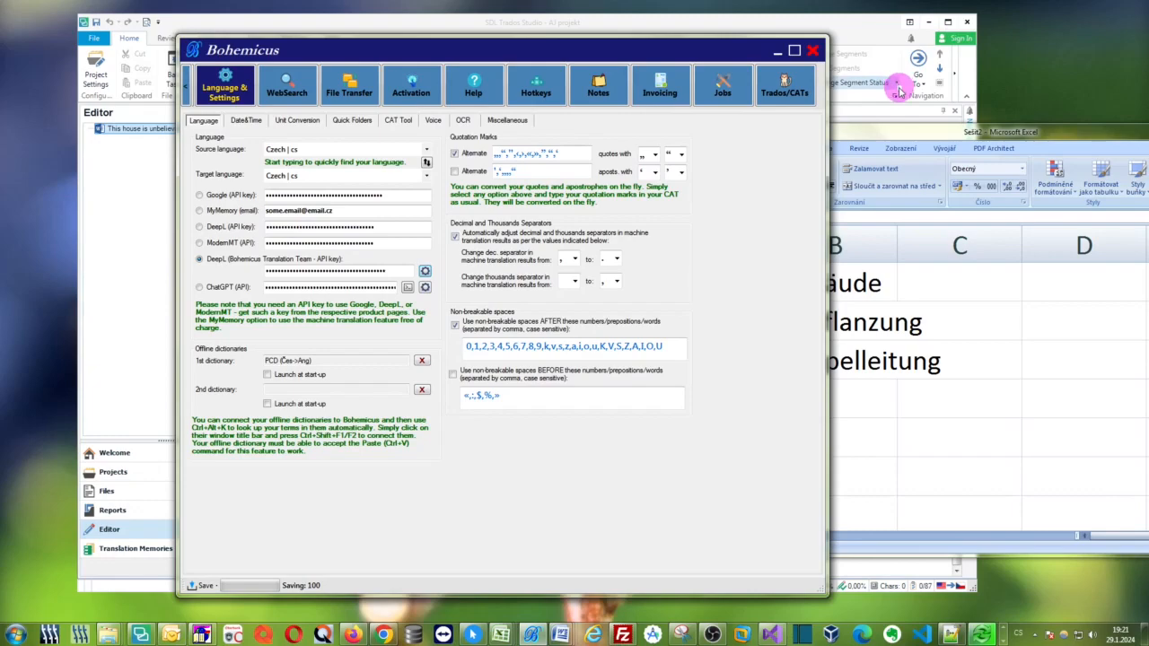
- Bring the Excel workbook with the glossary terms to the front, reposition it and make its window taller
left_click_drag(944, 135, 597, 111)
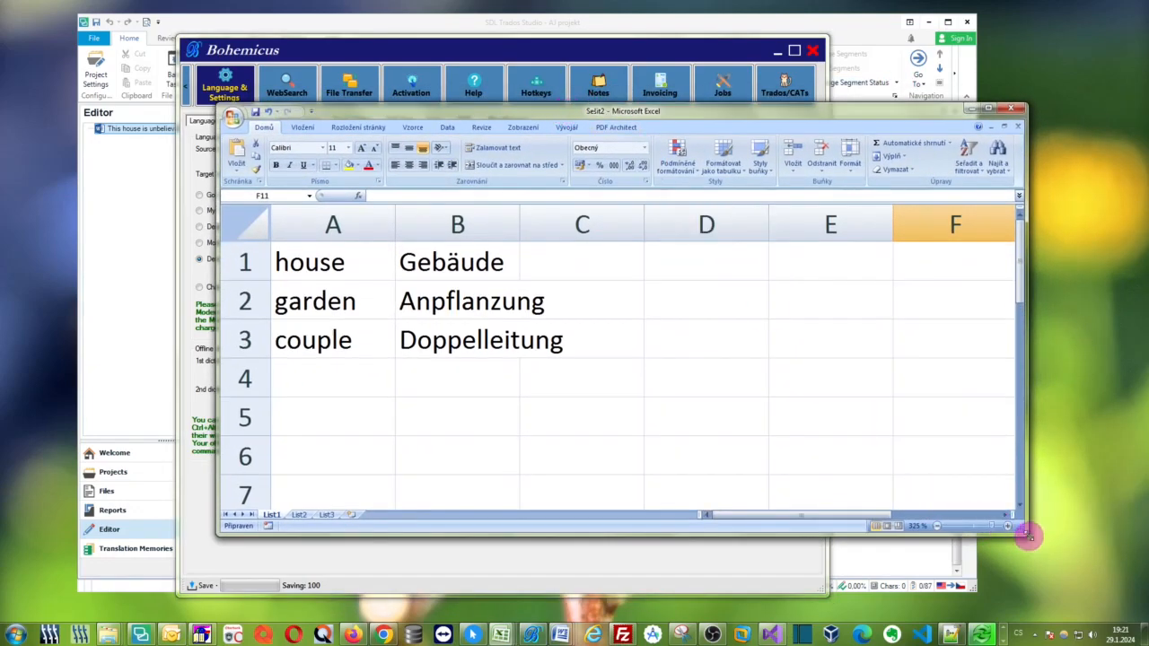
left_click_drag(1026, 535, 1017, 594)
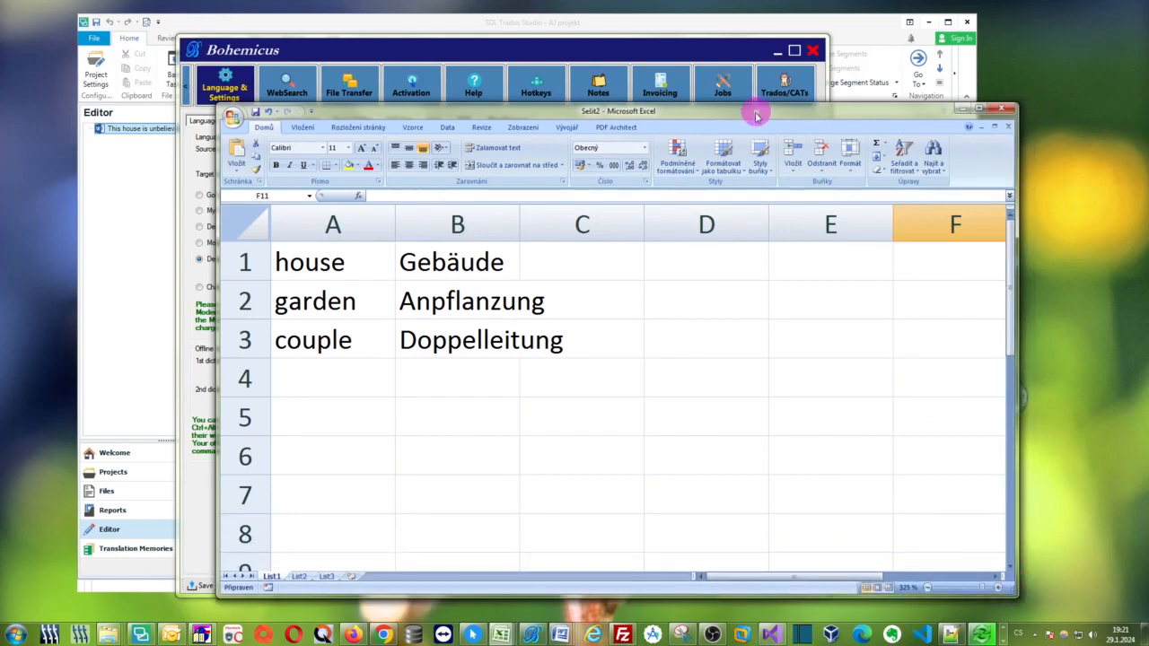
left_click_drag(757, 110, 813, 102)
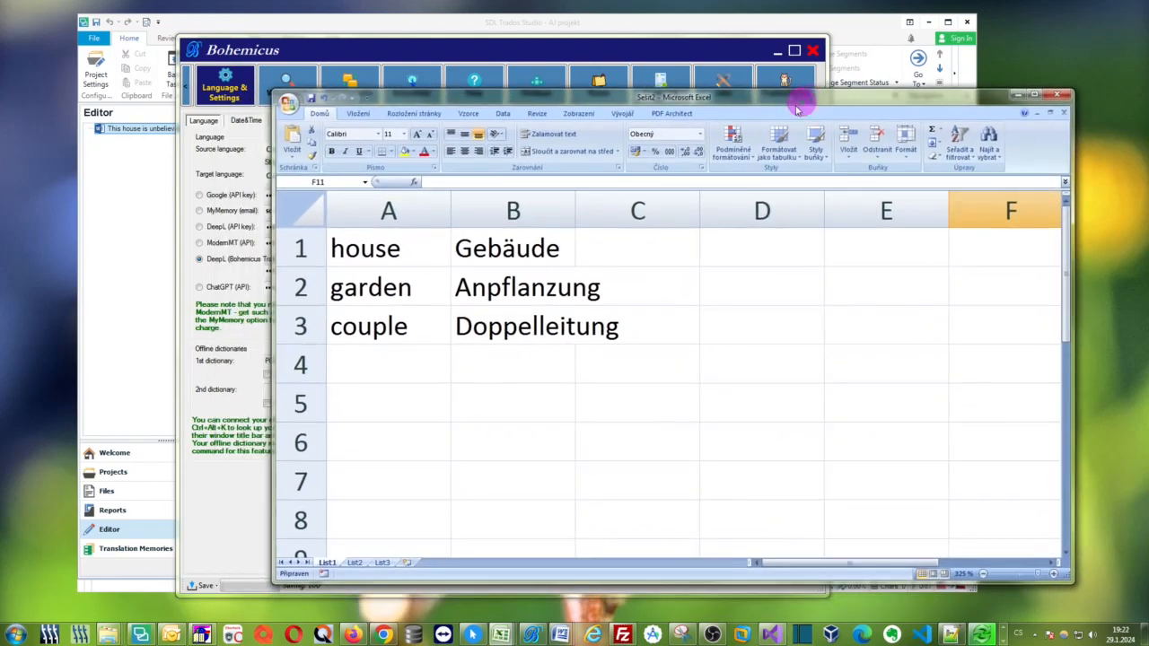
left_click_drag(487, 100, 499, 120)
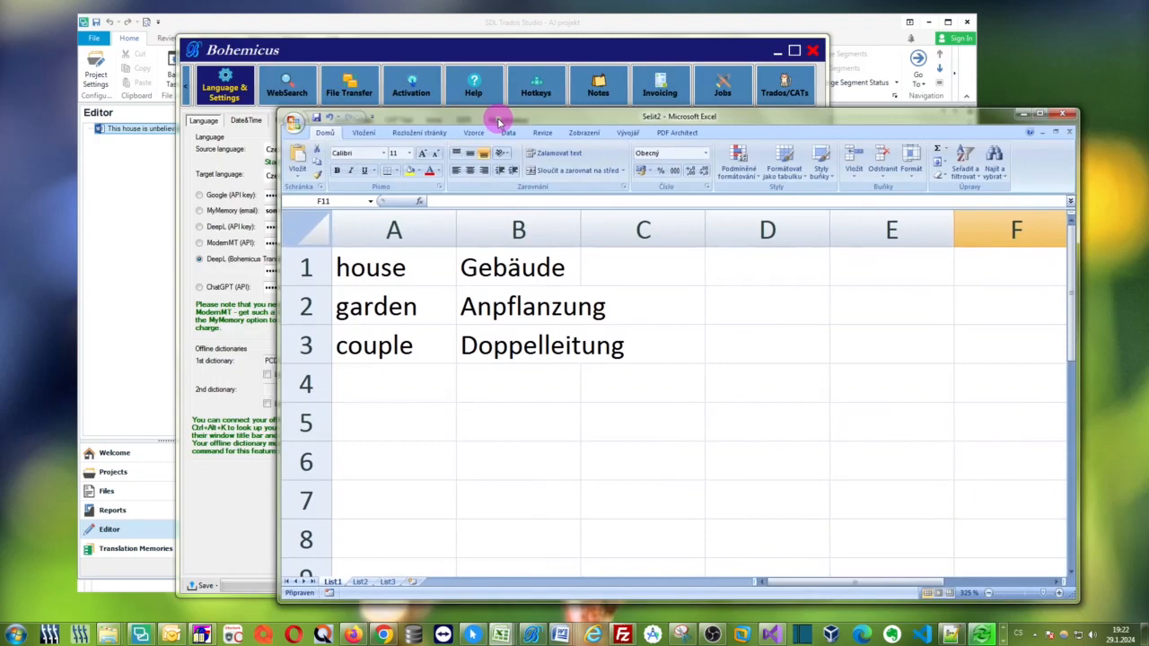
- Copy the English–German term pairs in cells A1:B3 of the Excel sheet
left_click(413, 268)
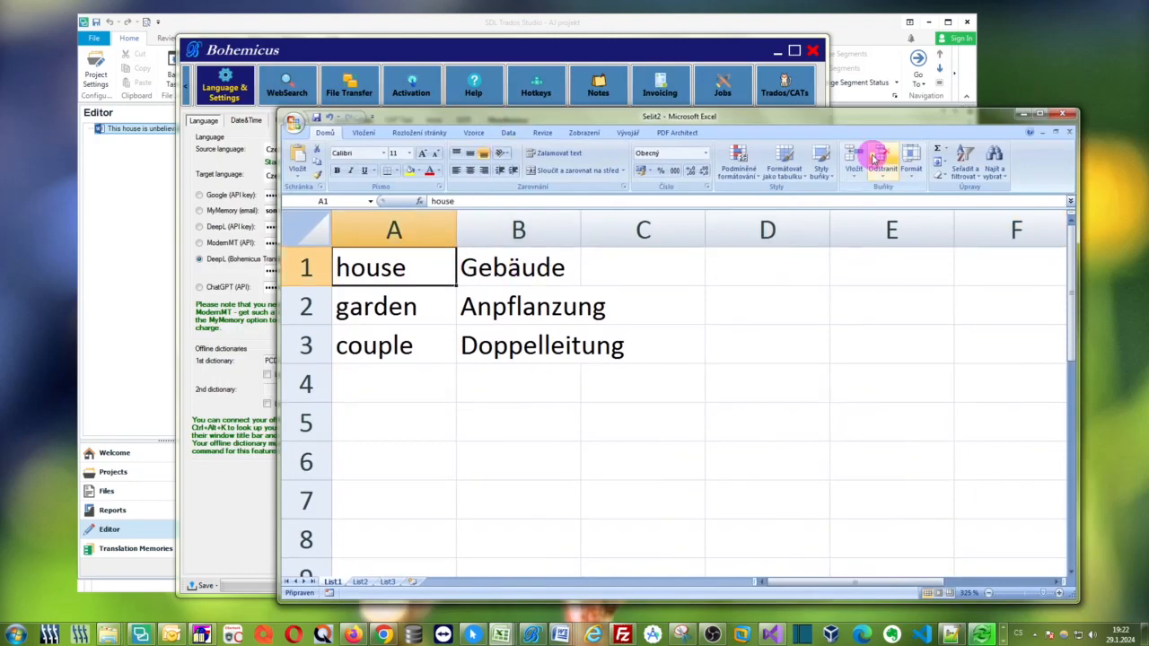
key("shift+Right")
key("shift+Down")
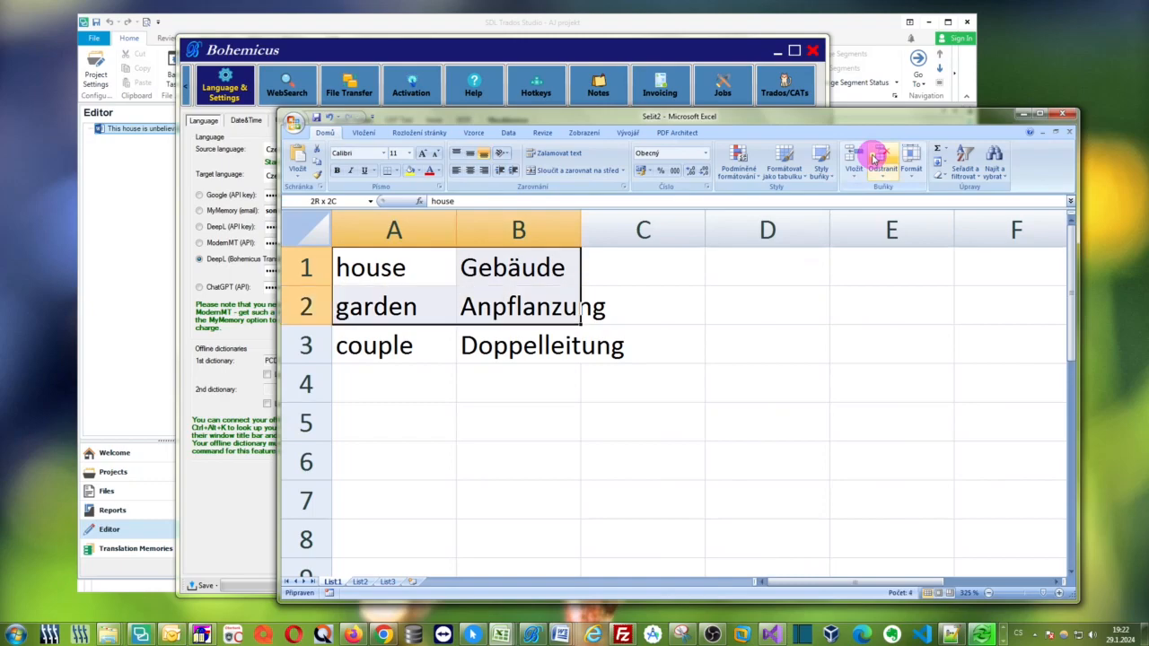
key("shift+Down")
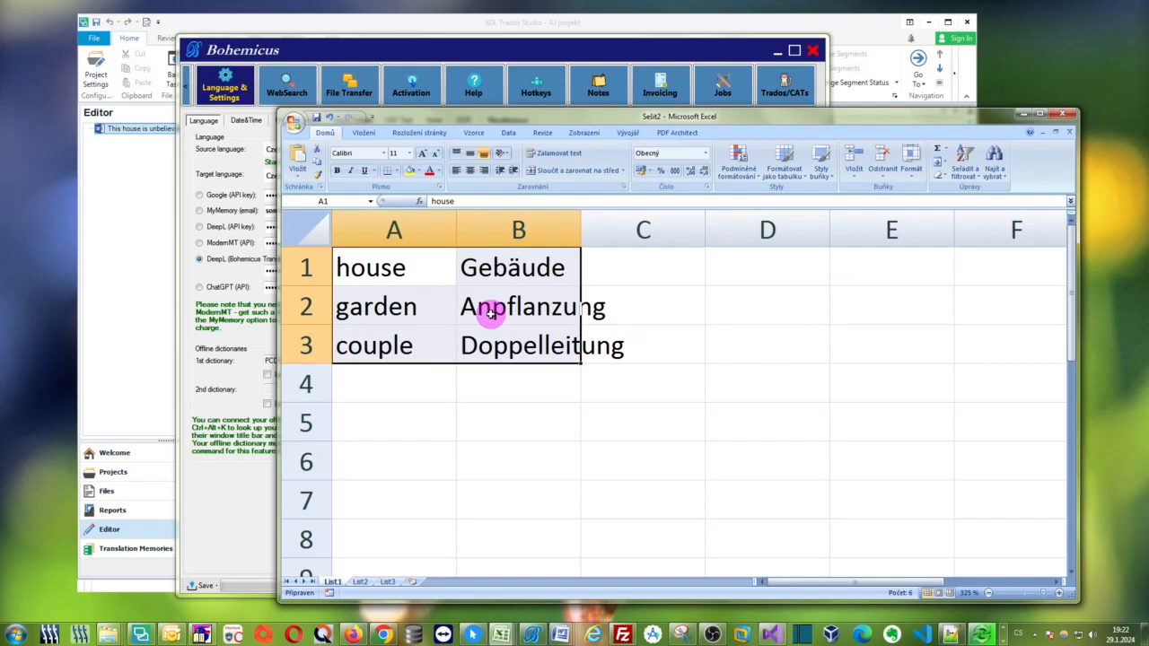
key("ctrl+c")
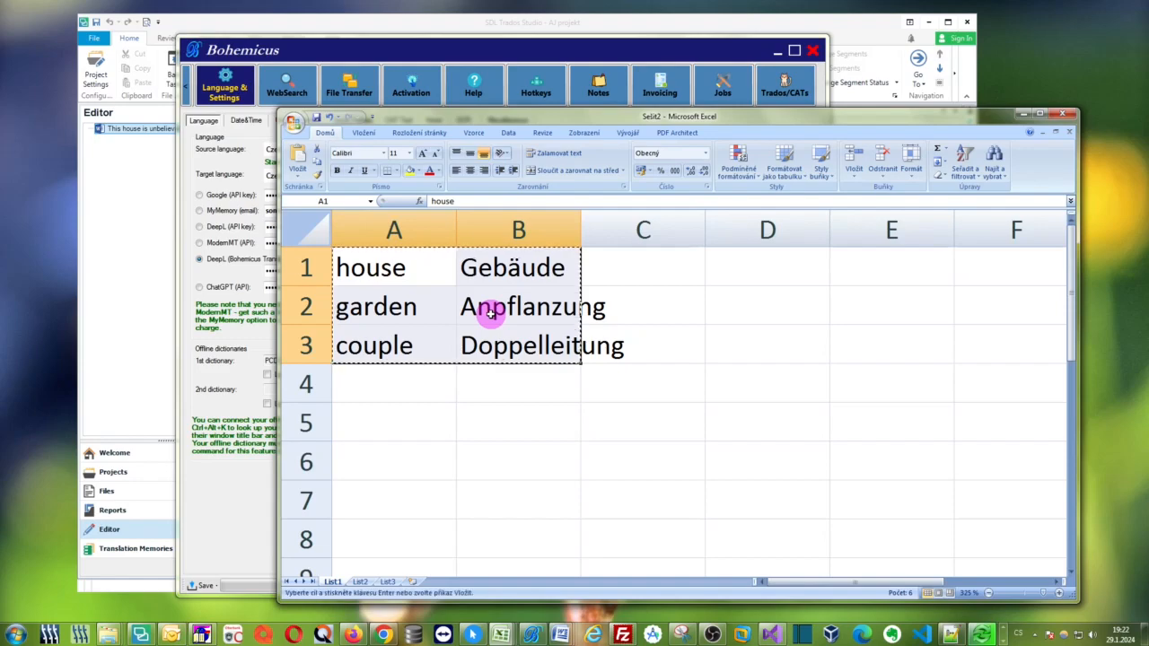
- Switch to Bohemicus, open the DeepL glossary settings and paste the copied term pairs as the glossary
left_click(1023, 114)
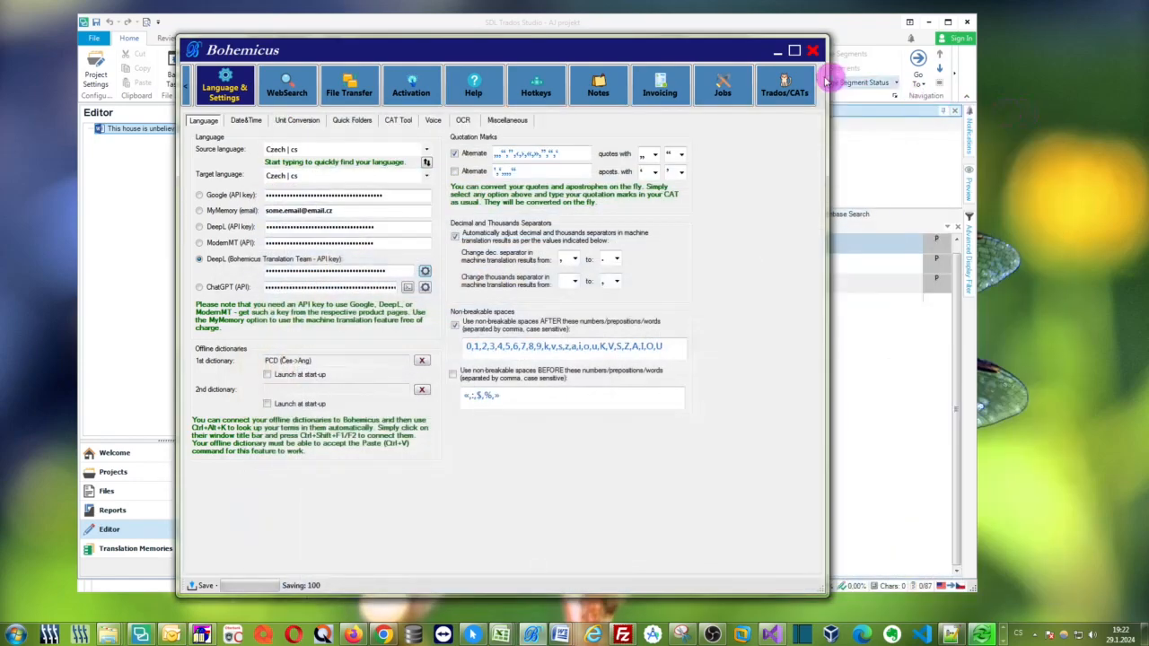
left_click_drag(624, 51, 673, 44)
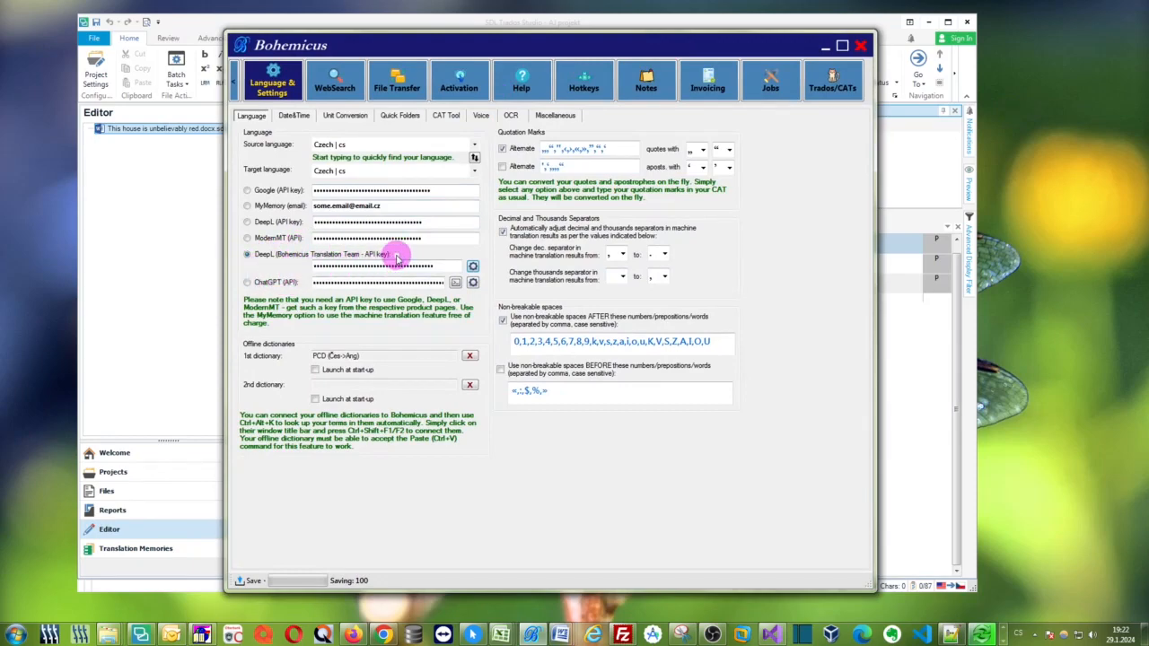
left_click(470, 266)
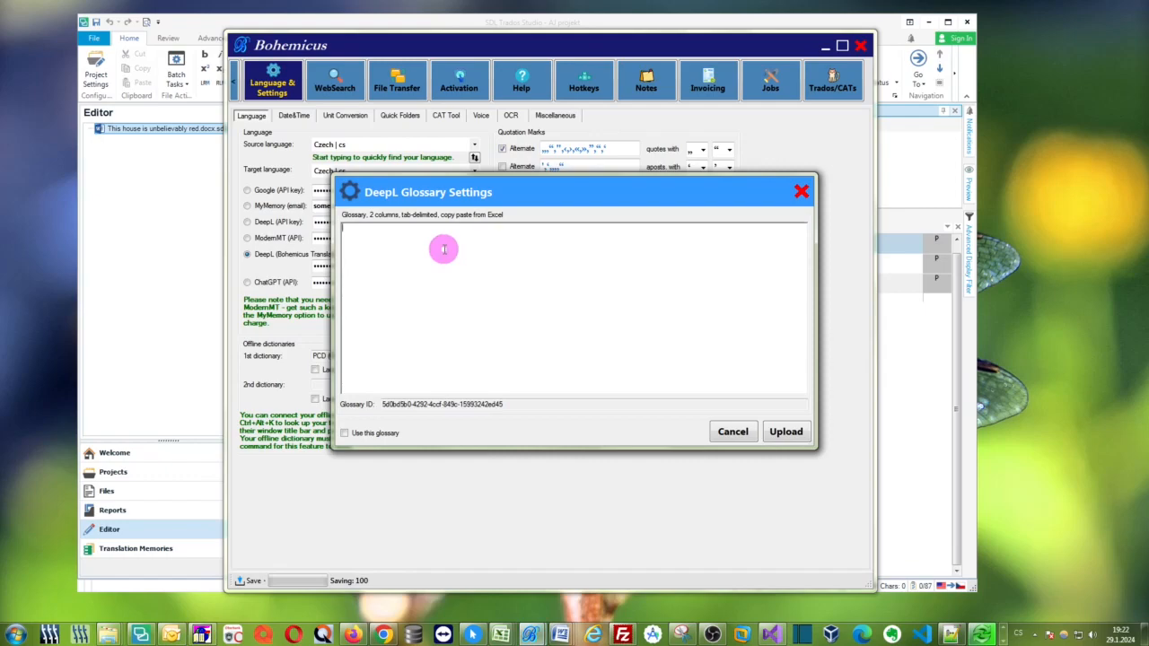
key("ctrl+v")
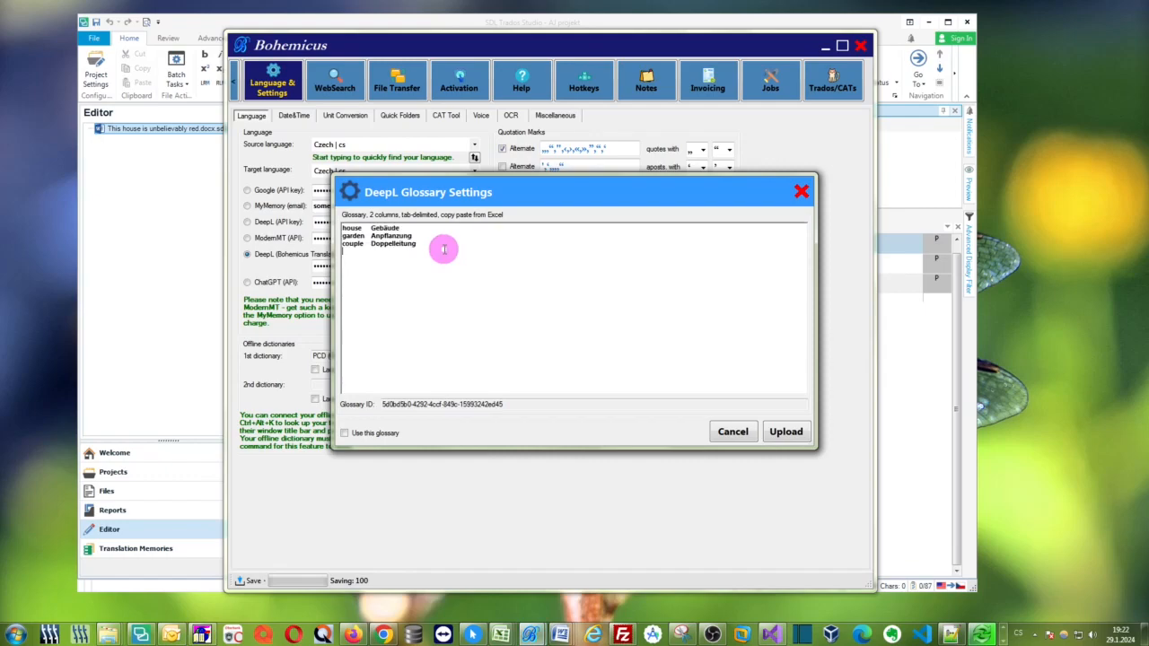
left_click_drag(752, 187, 668, 197)
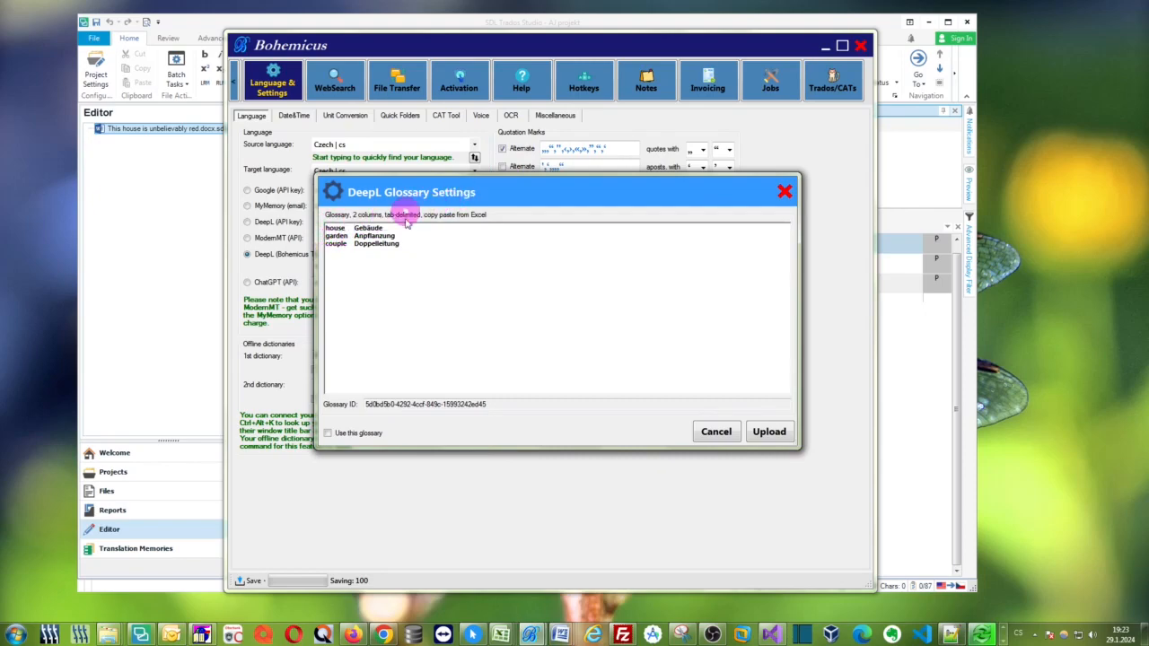
left_click_drag(343, 228, 351, 235)
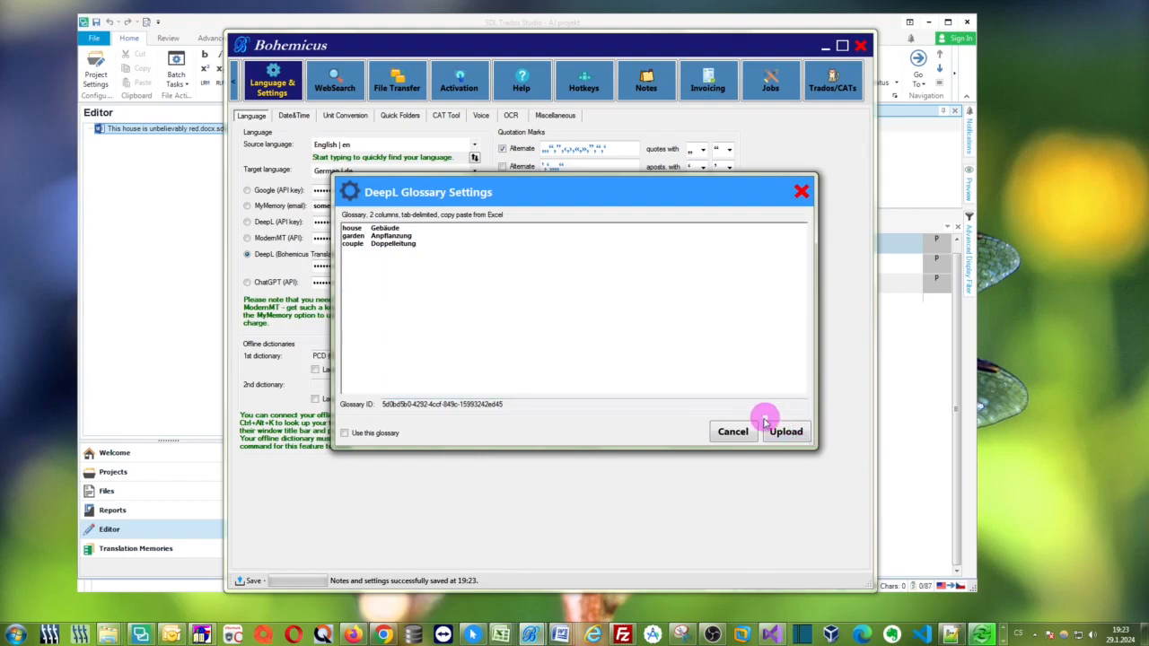
- Upload the pasted glossary to DeepL, enable its use for translations and close the glossary settings
left_click(791, 438)
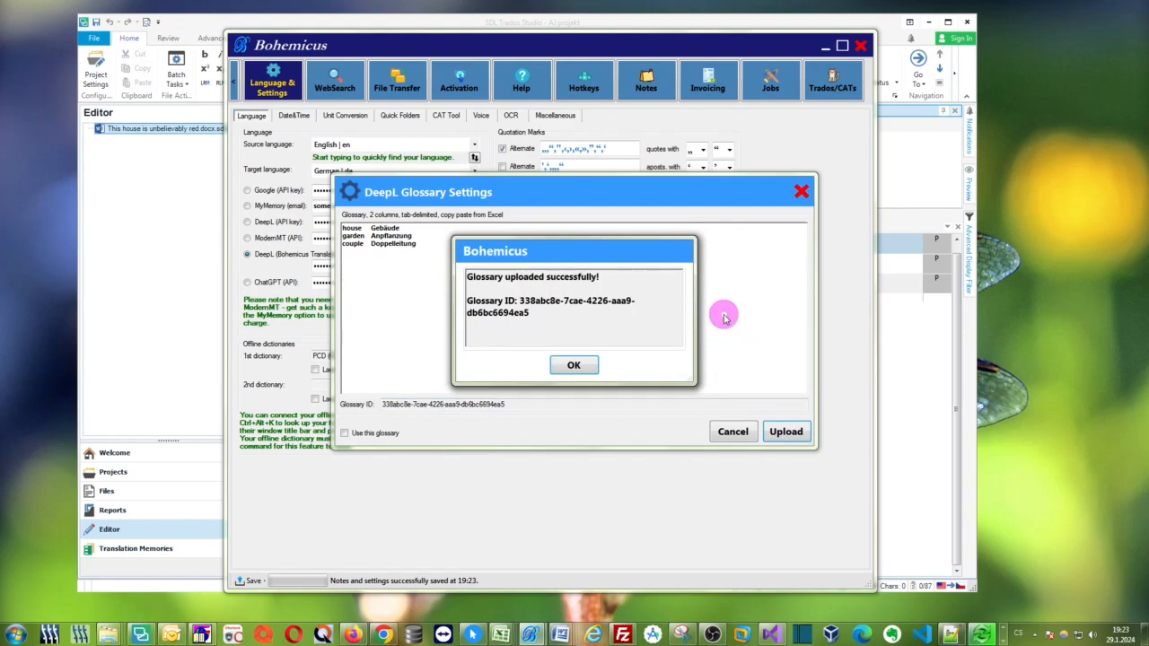
left_click(574, 365)
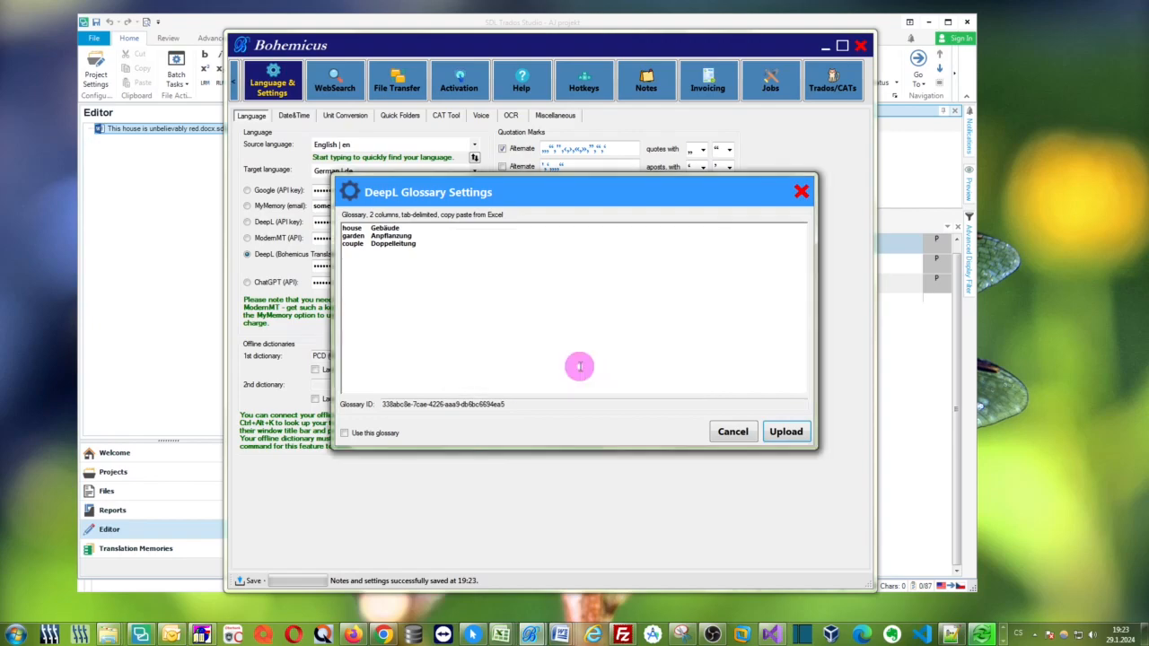
left_click(363, 434)
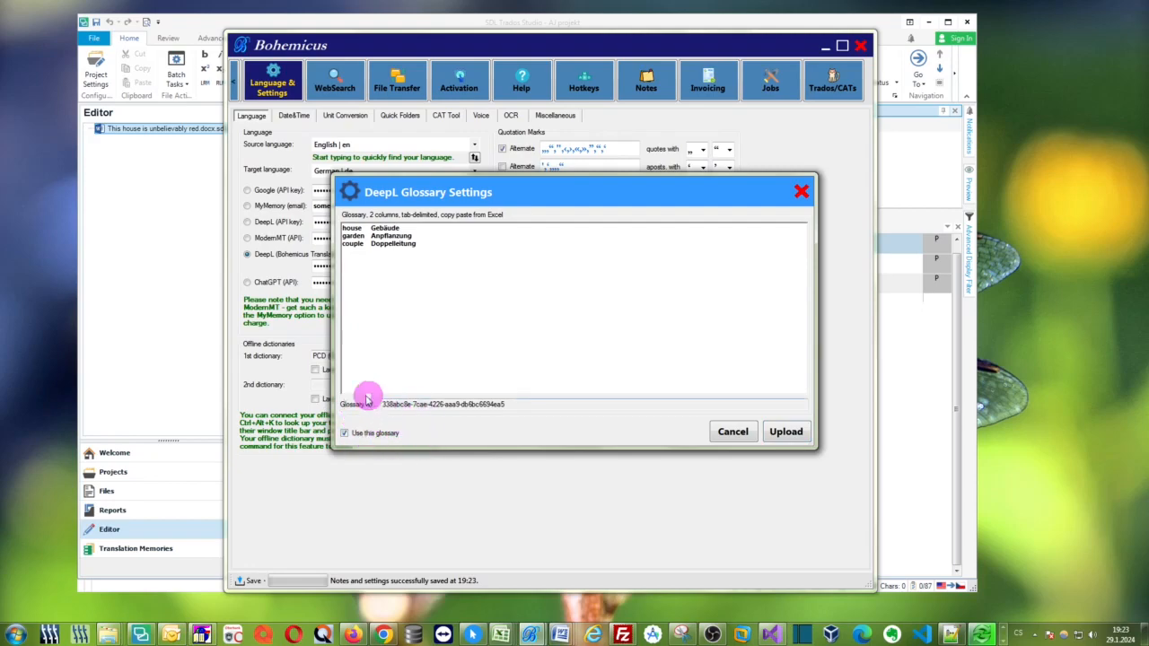
left_click(799, 194)
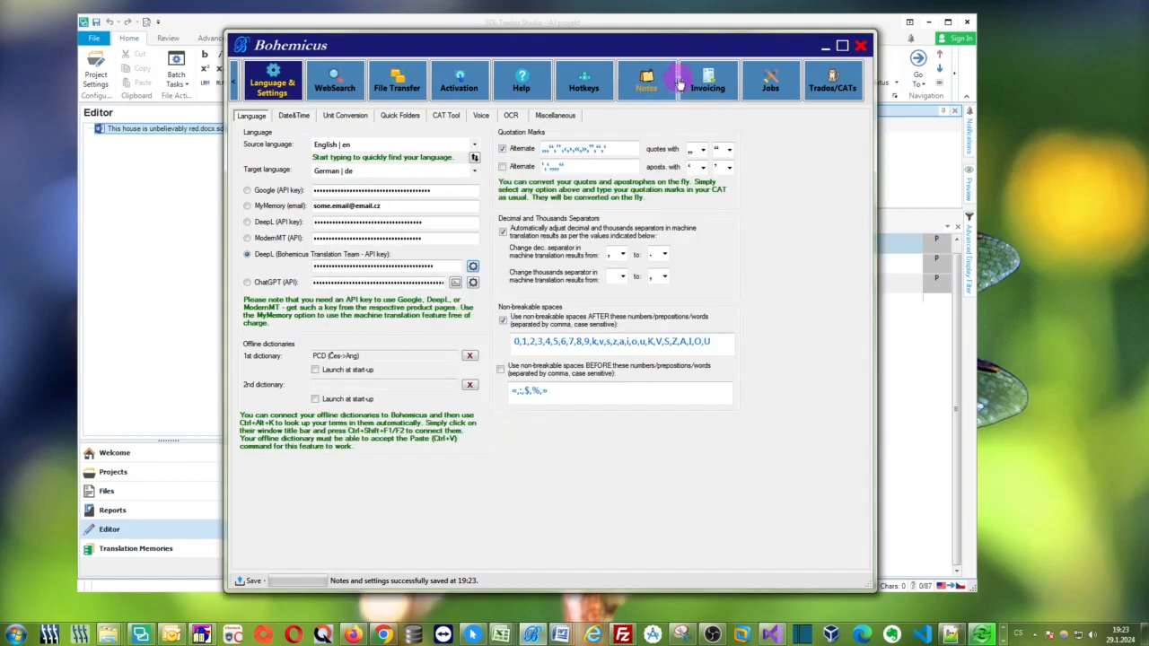
- Select English as the source language and German as the target language in the Bohemicus language settings
double_click(706, 49)
left_click_drag(706, 52, 708, 48)
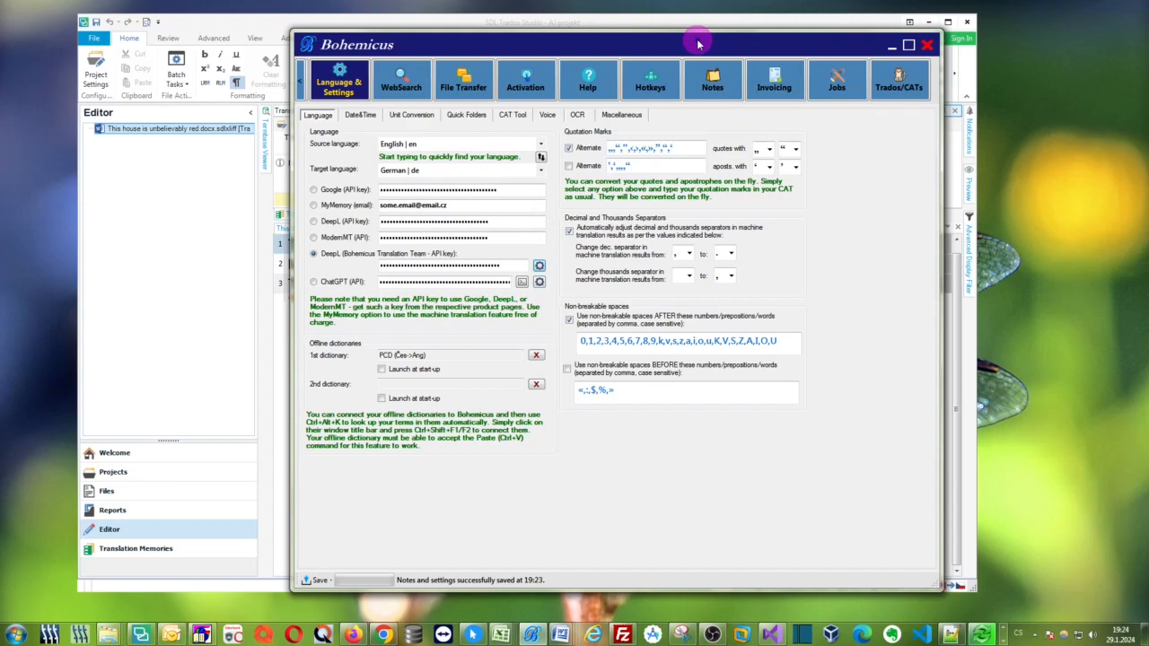
left_click(542, 144)
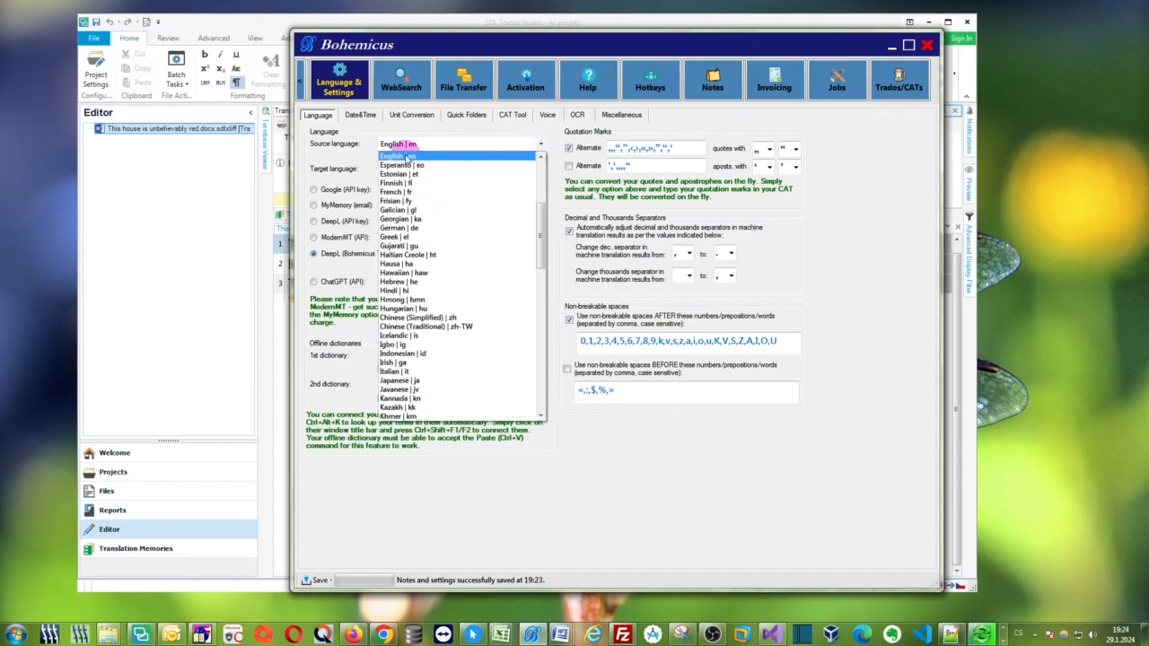
left_click(406, 157)
left_click(541, 170)
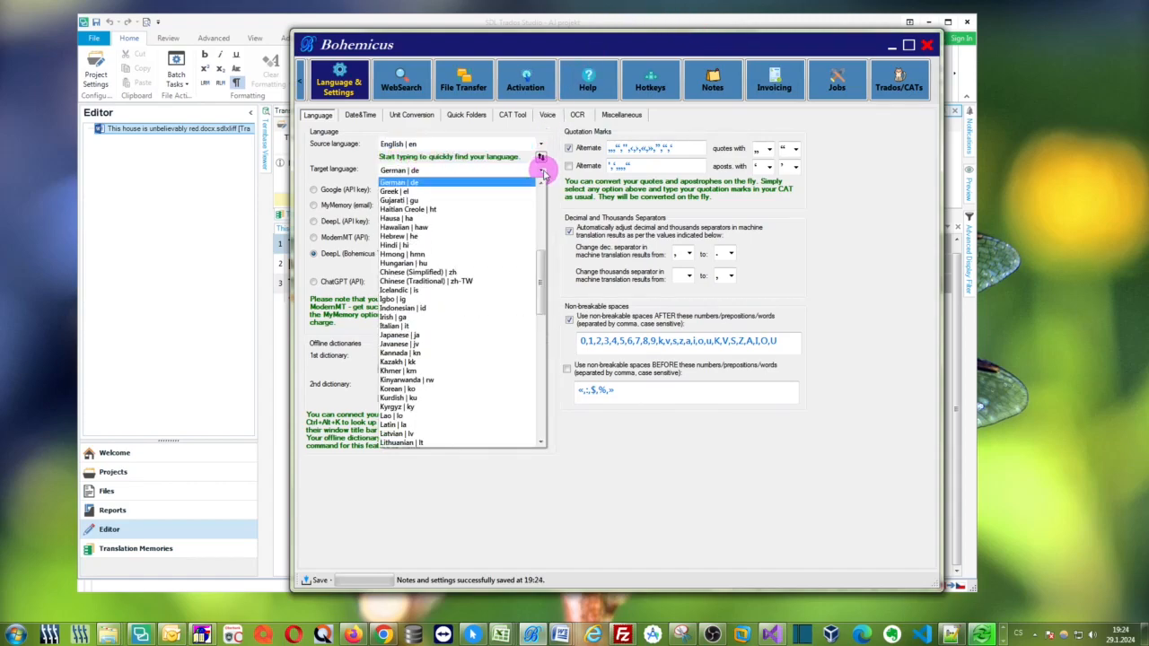
left_click(417, 178)
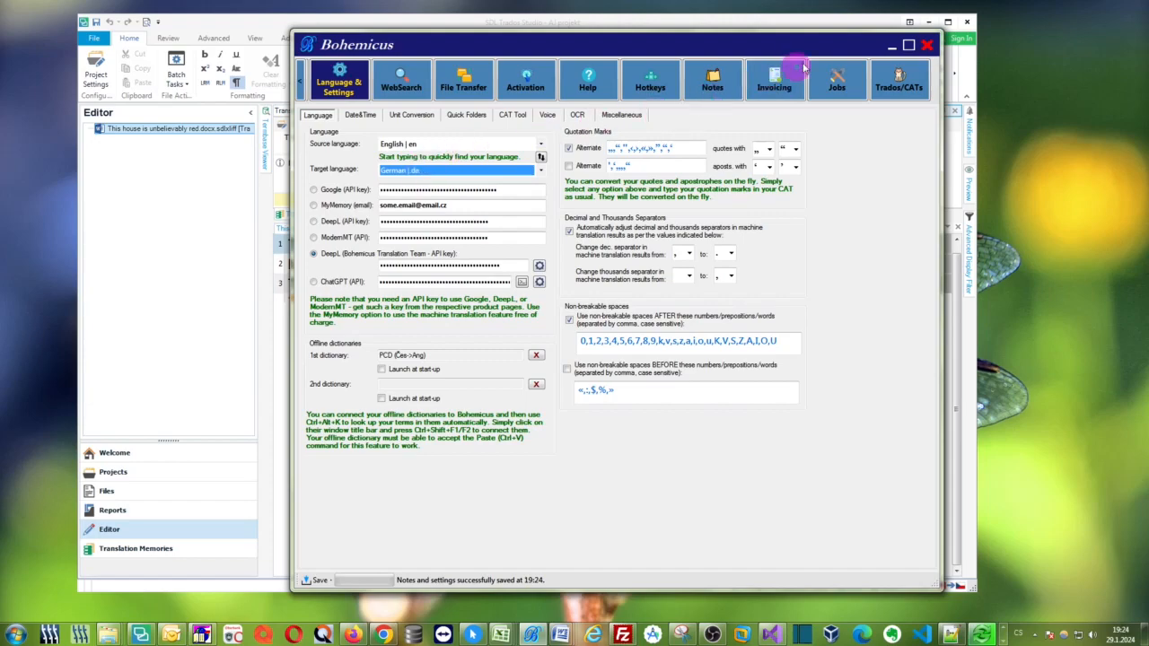
- Switch to SDL Trados Studio, copy segment 1's source text to its target and machine-translate it into German with the glossary
left_click(894, 46)
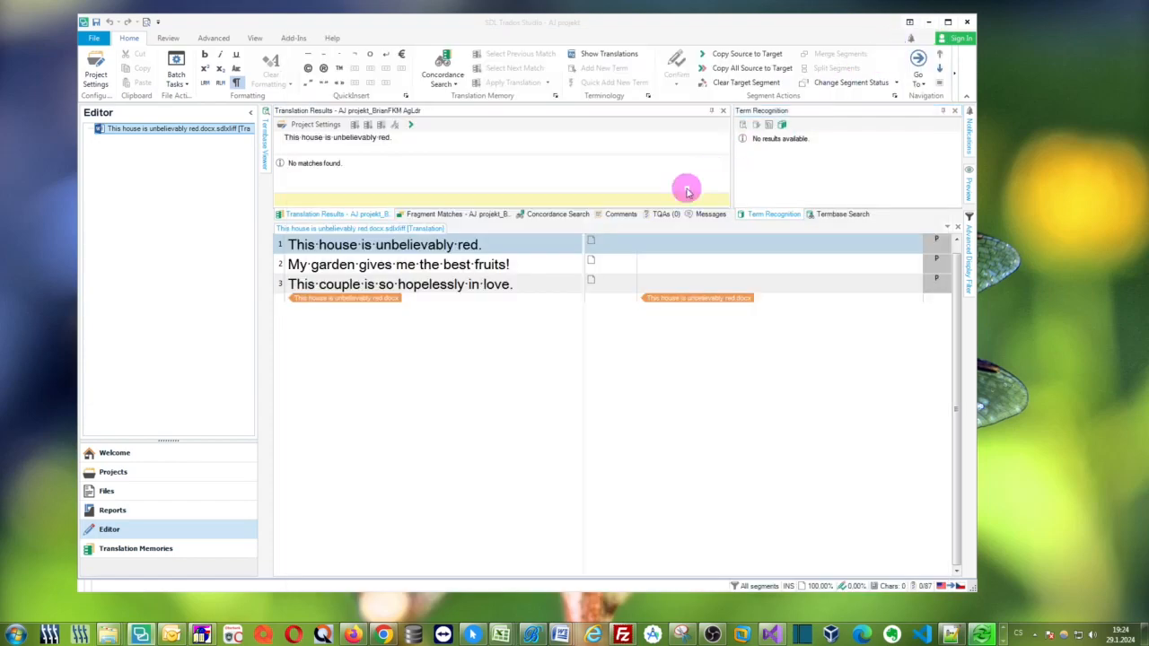
left_click(656, 246)
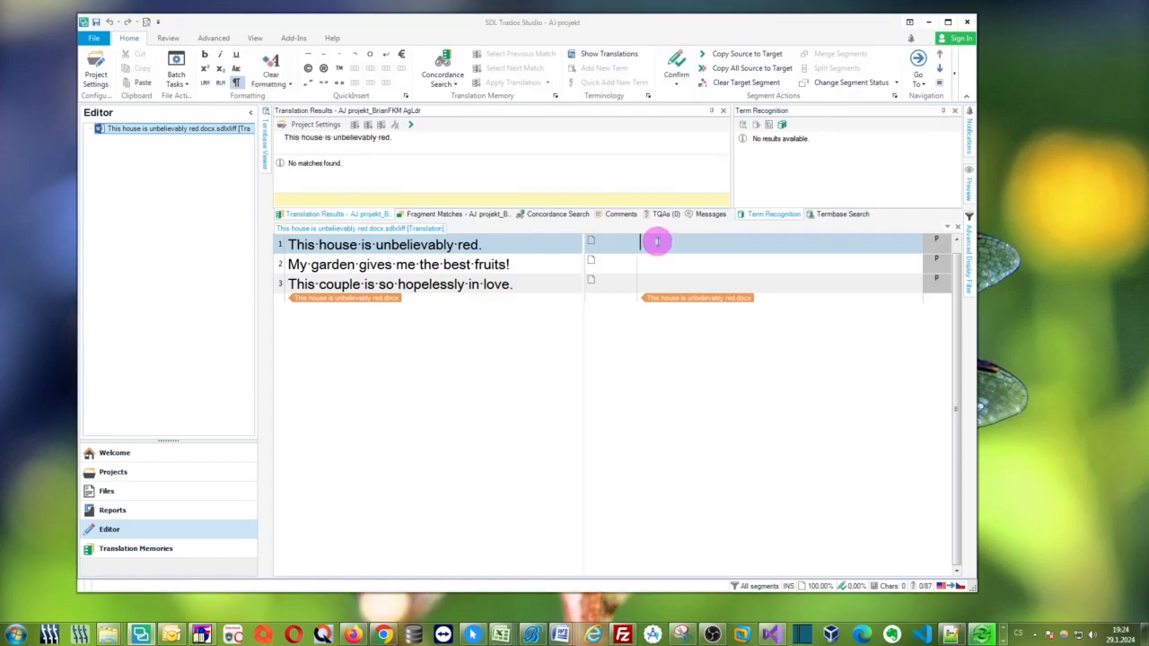
key("ctrl+Insert")
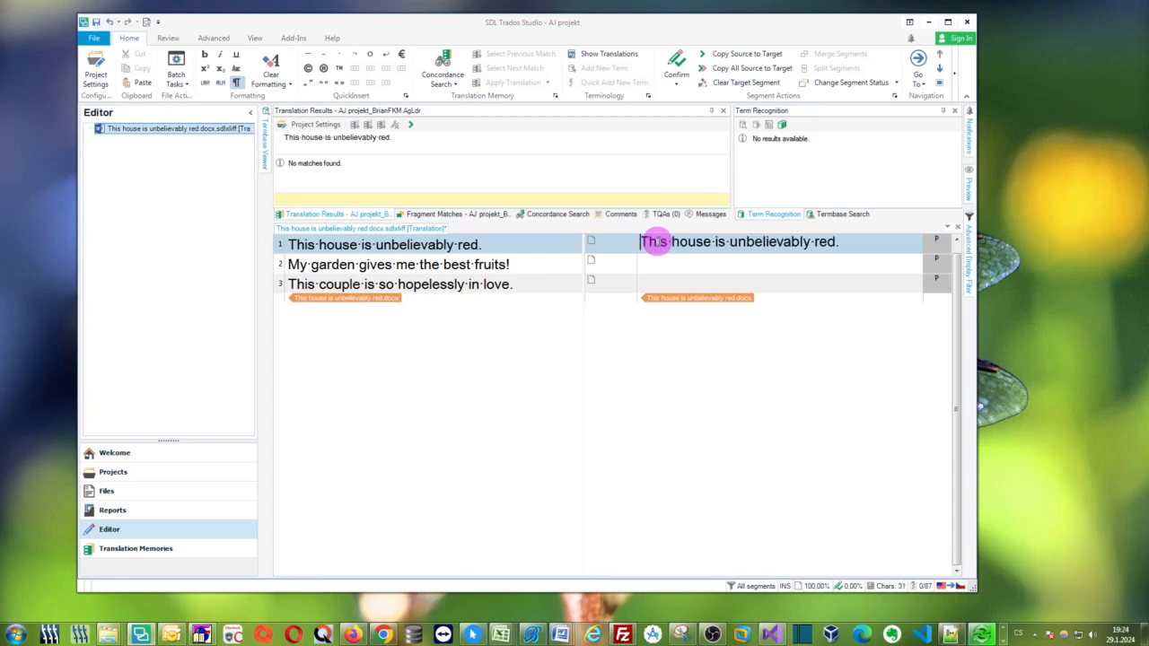
key("ctrl+a")
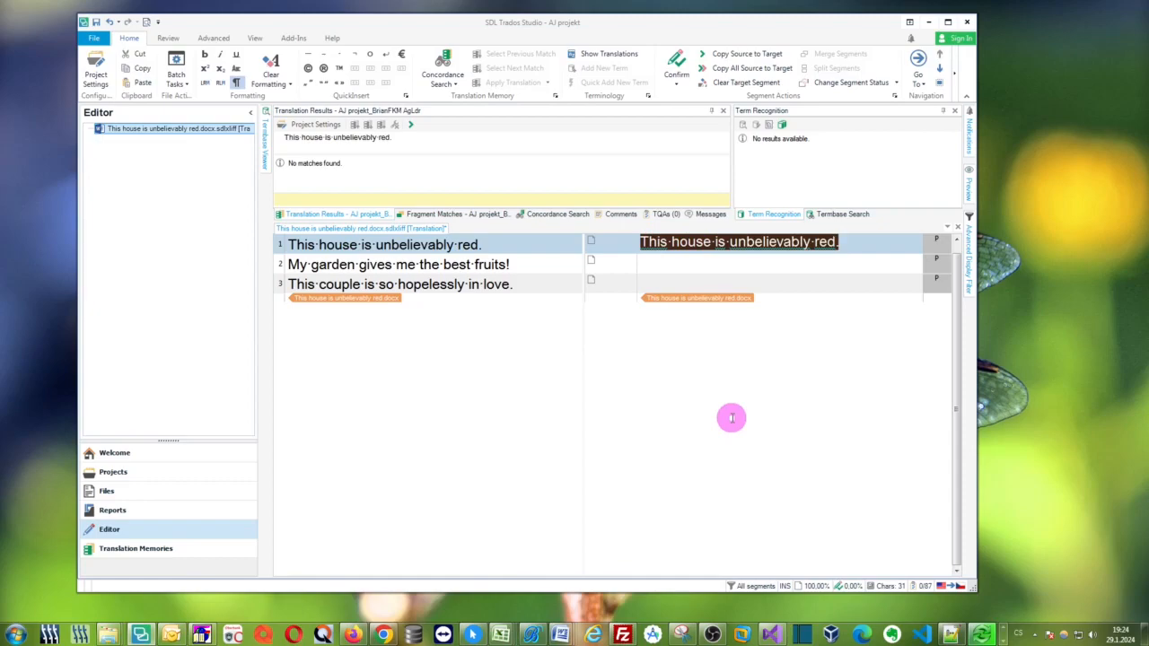
key("ctrl+shift+t")
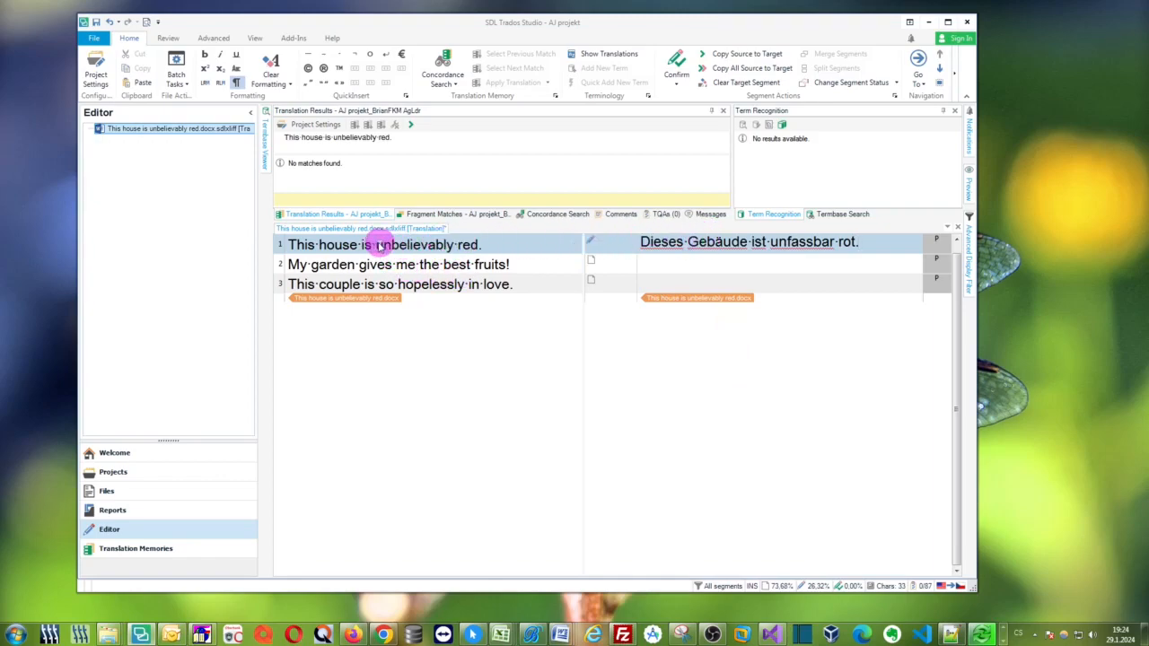
- Compare "house" in segment 1's source with "Gebäude" in its German translation to check the glossary term
double_click(339, 245)
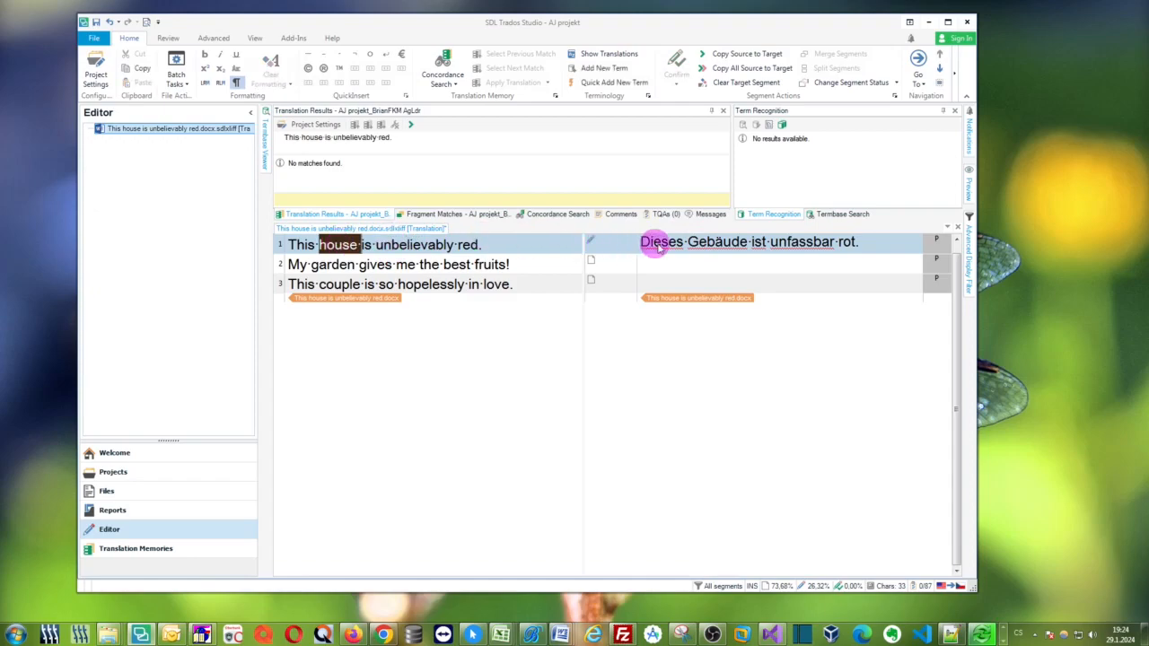
double_click(704, 241)
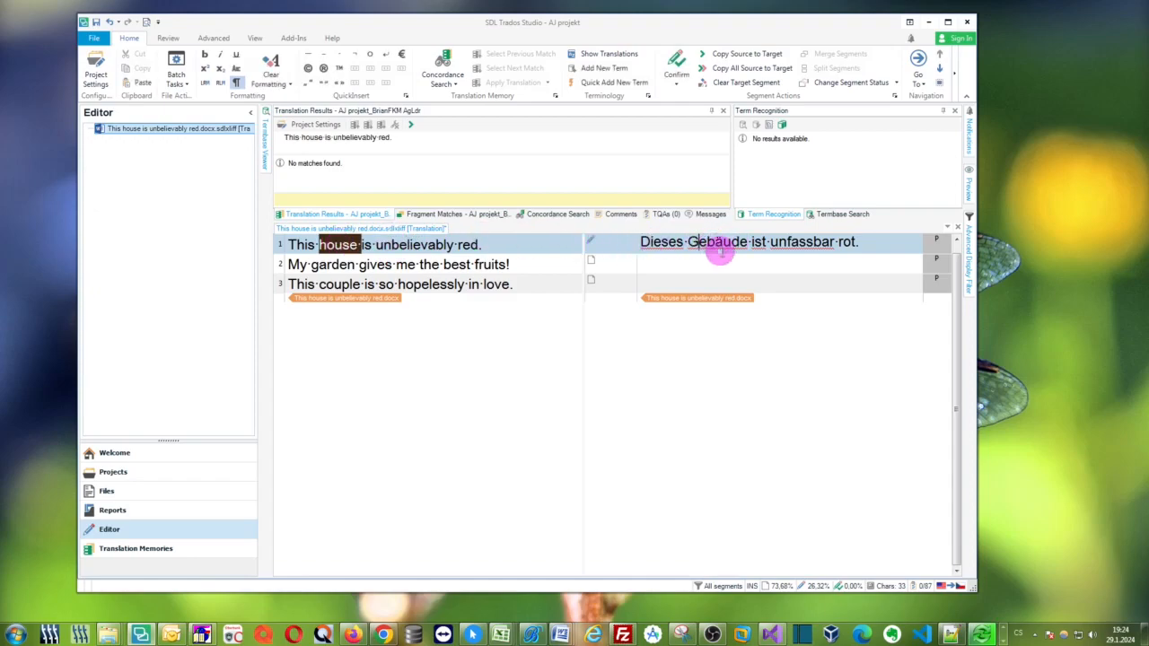
left_click(1003, 639)
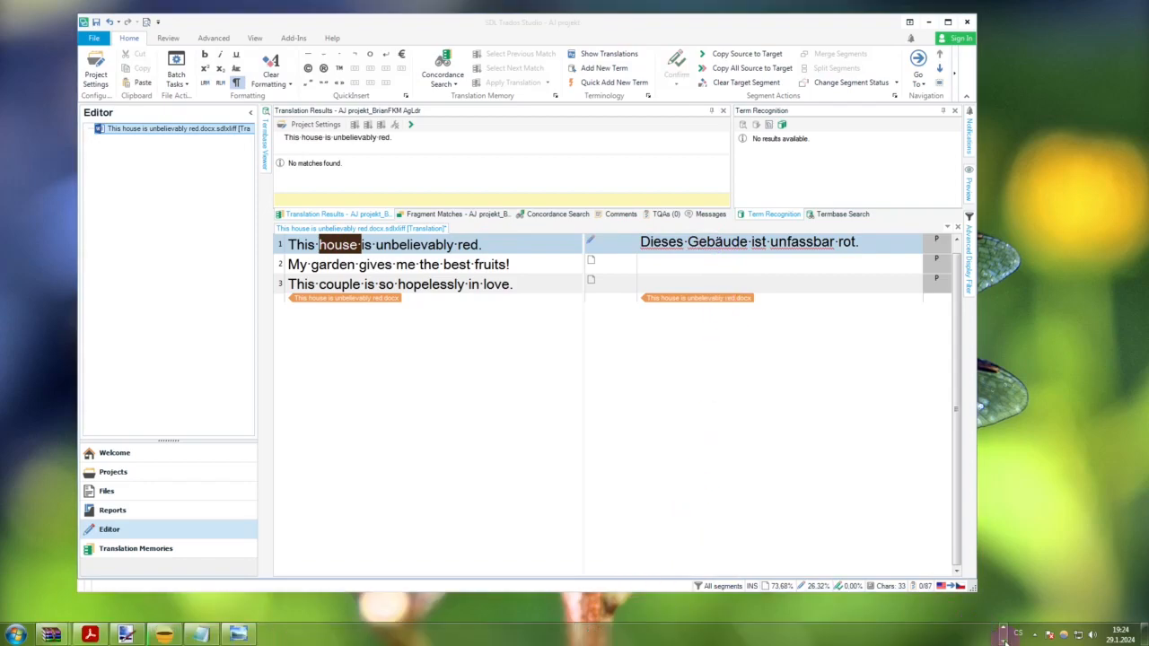
left_click(1004, 630)
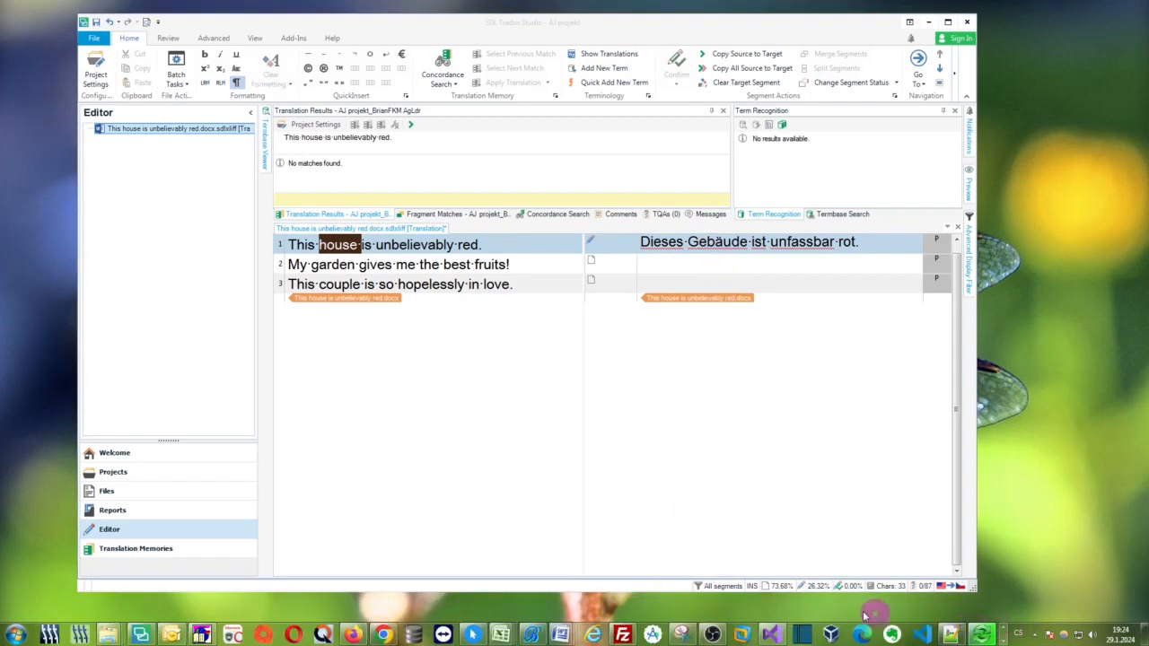
- Bring up the Excel glossary beside SDL Trados Studio and compare its entry for "house" with segment 1's translation
mouse_move(496, 641)
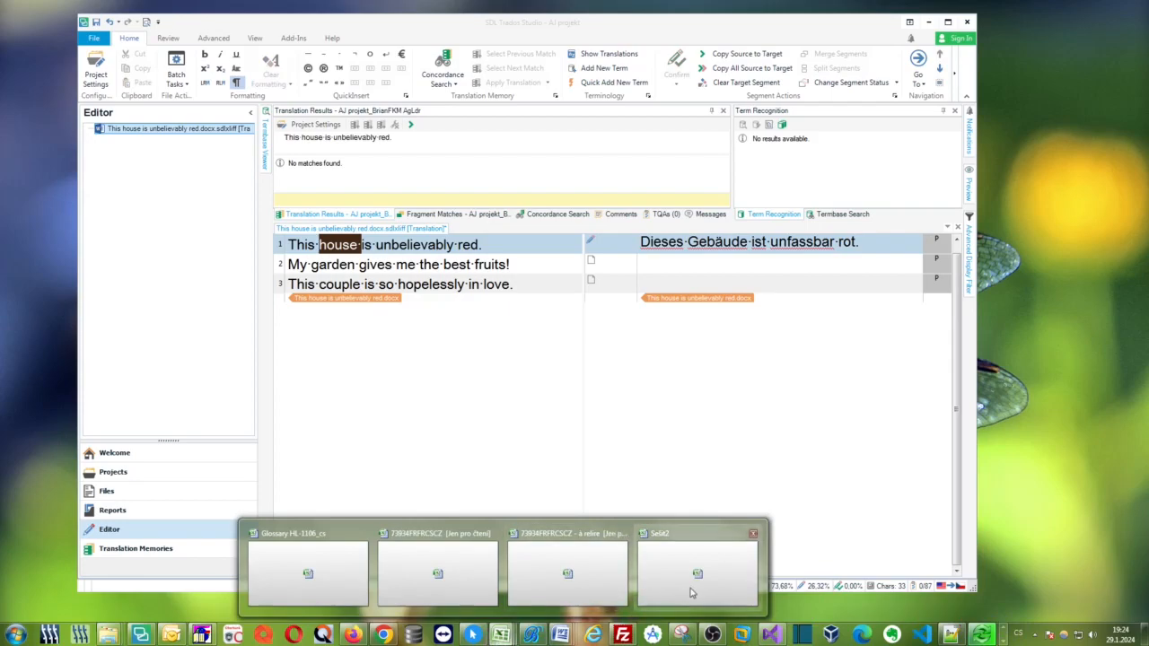
left_click(677, 561)
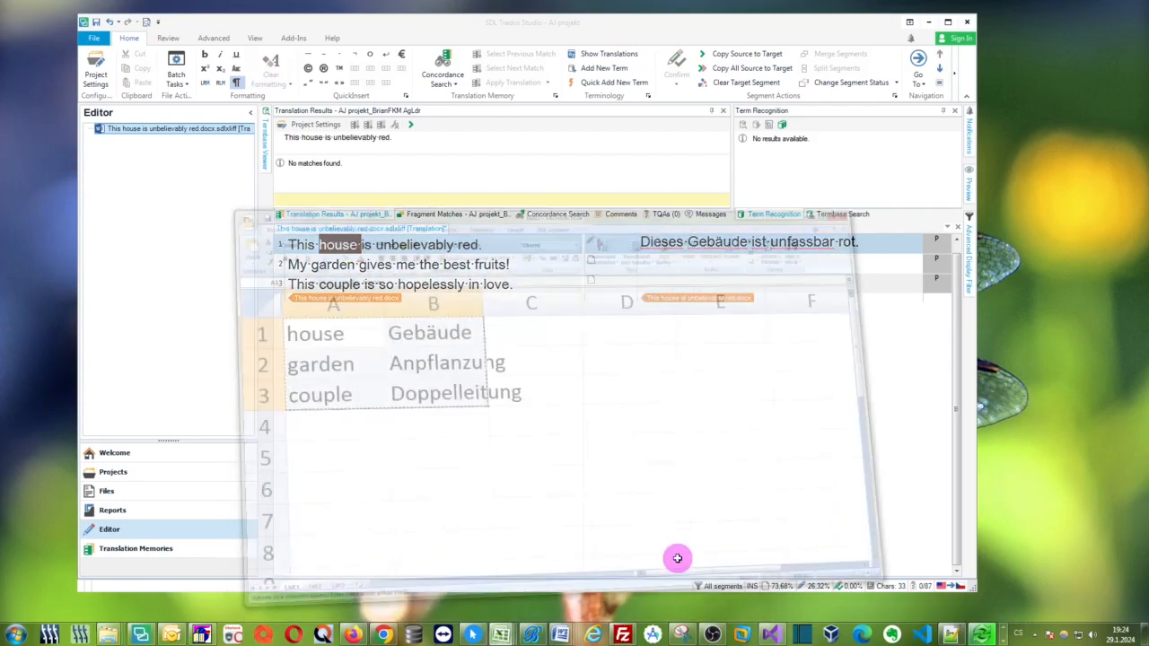
left_click_drag(499, 112, 995, 101)
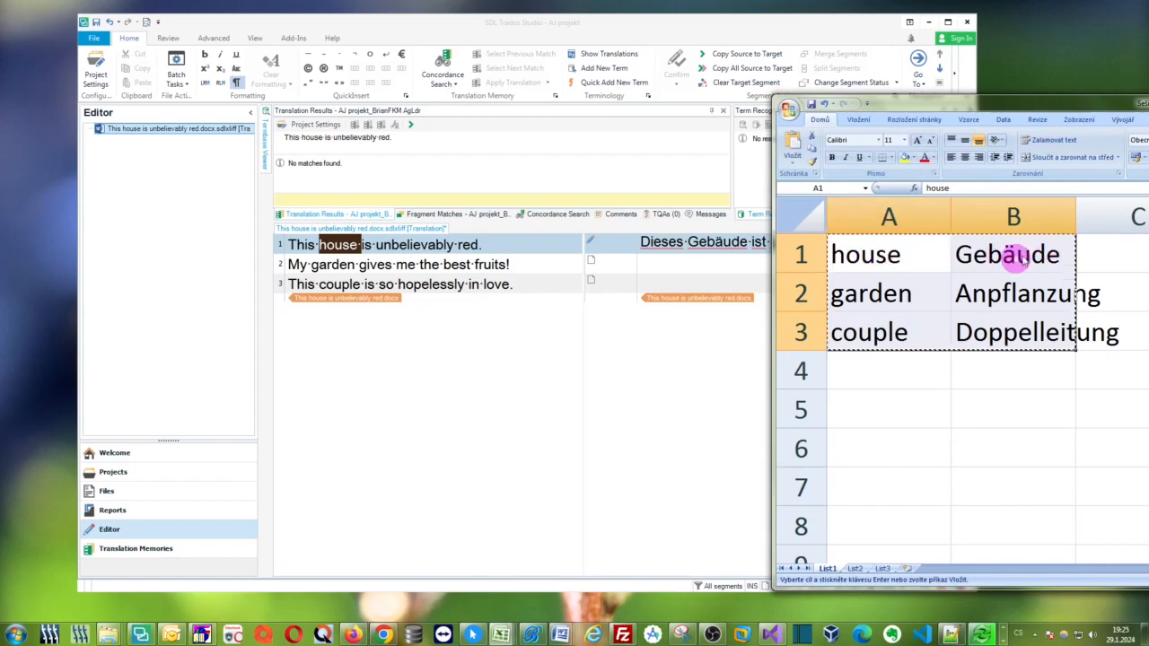
- Copy segment 2's source to its target in SDL Trados Studio, machine-translate it into German and compare "garden" with the Excel glossary
left_click(653, 260)
left_click(642, 261)
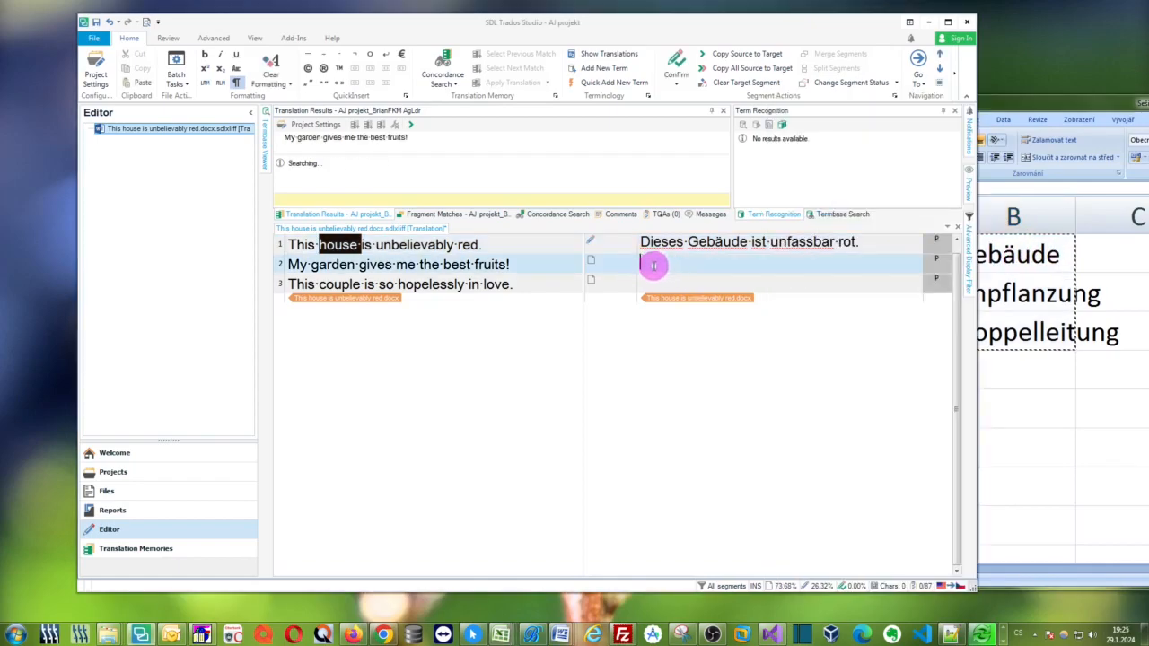
key("ctrl+Insert")
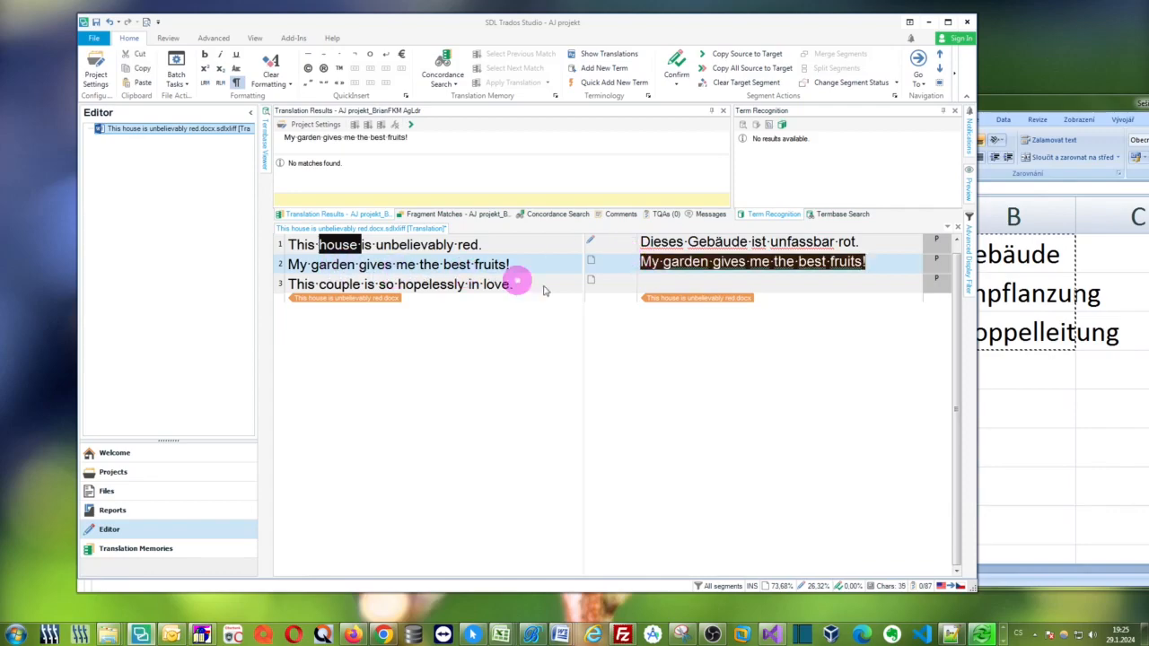
key("ctrl+j")
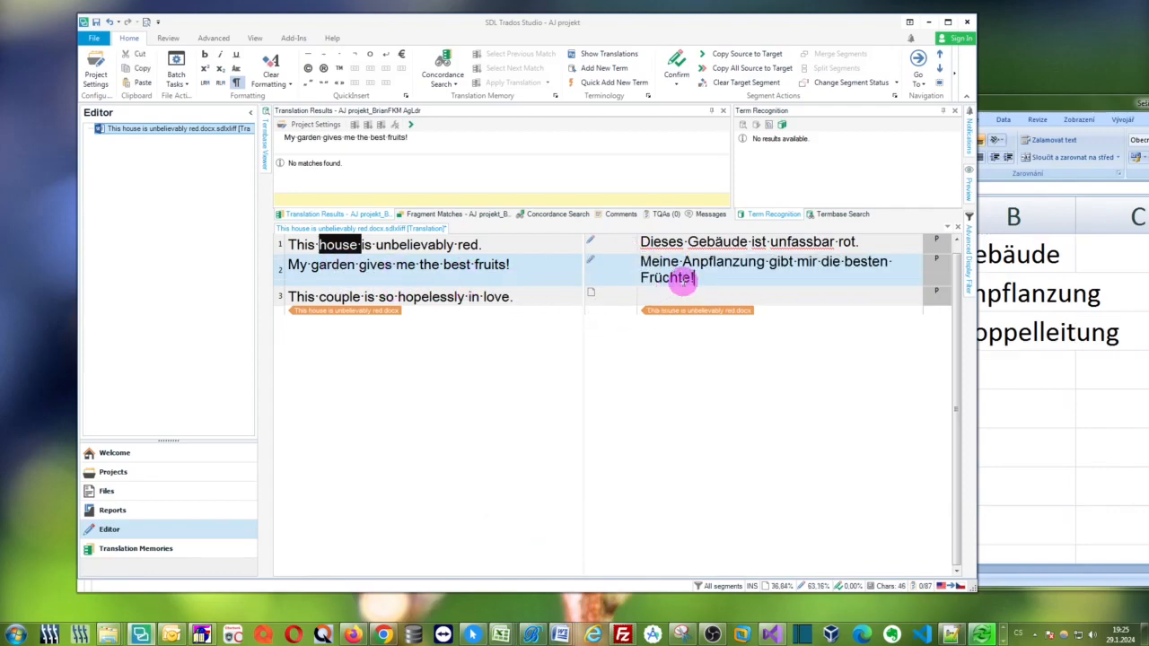
left_click(1036, 117)
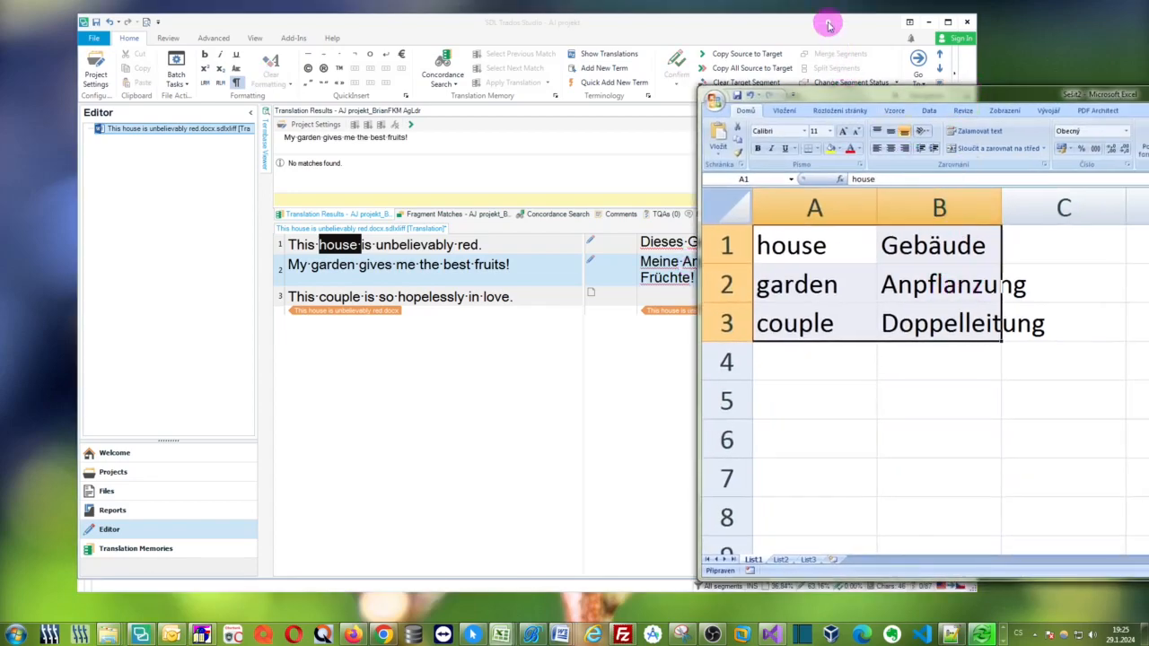
left_click_drag(825, 20, 804, 21)
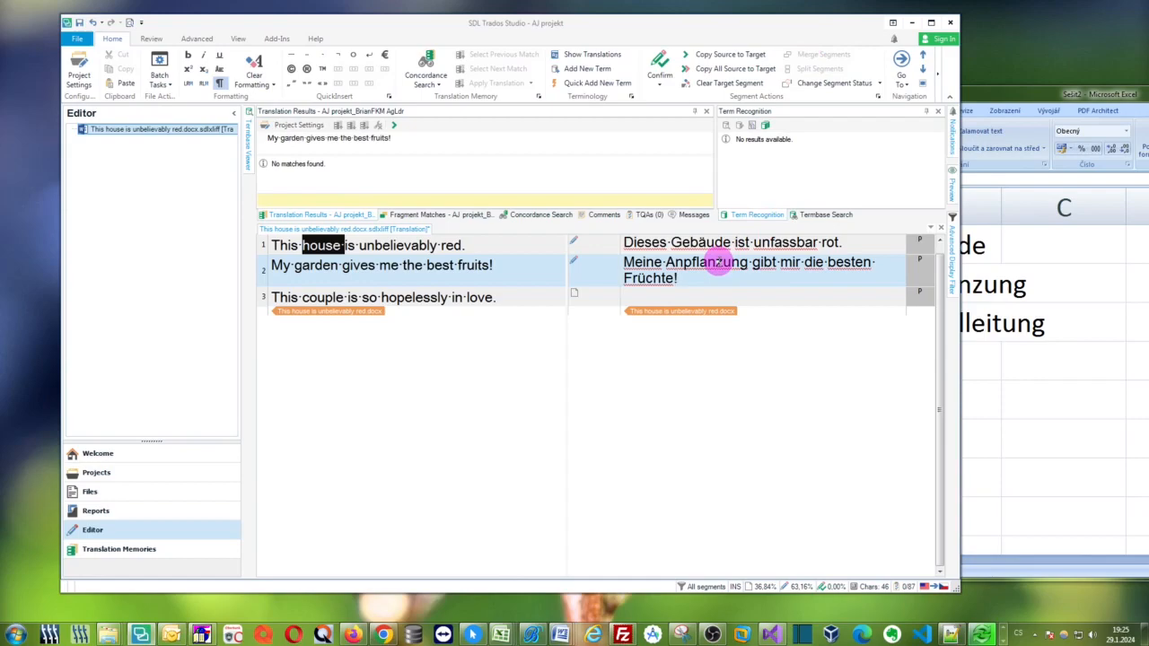
- Clear the German target text of segments 2 and 1
key("ctrl+a")
key("Delete")
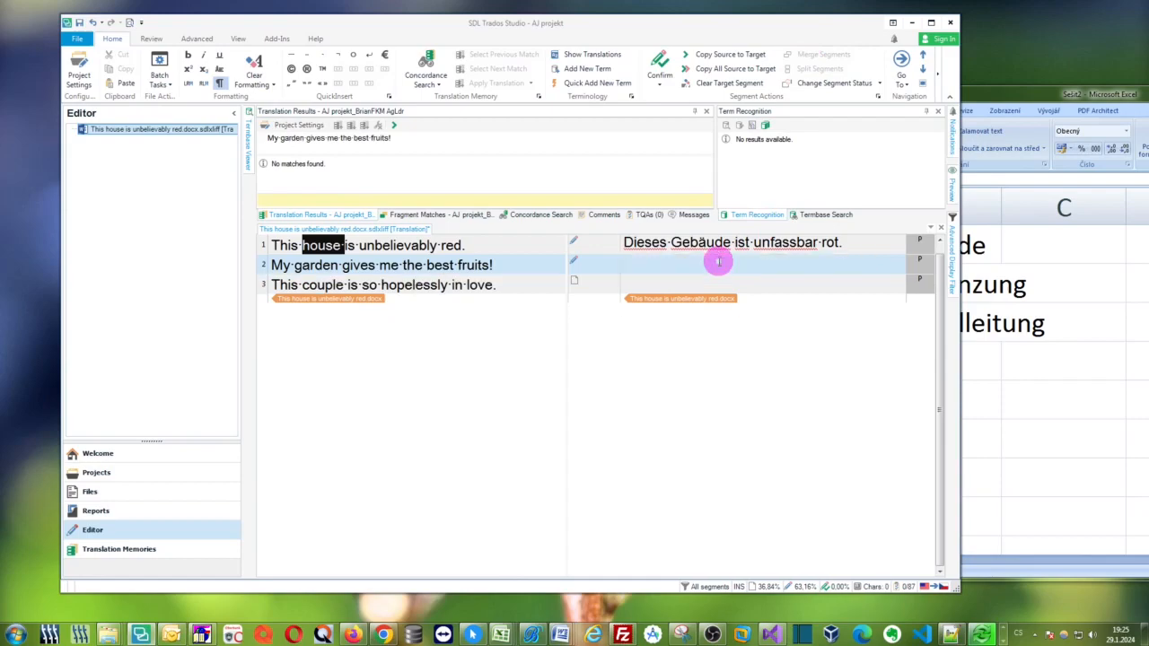
left_click(858, 243)
key("ctrl+a")
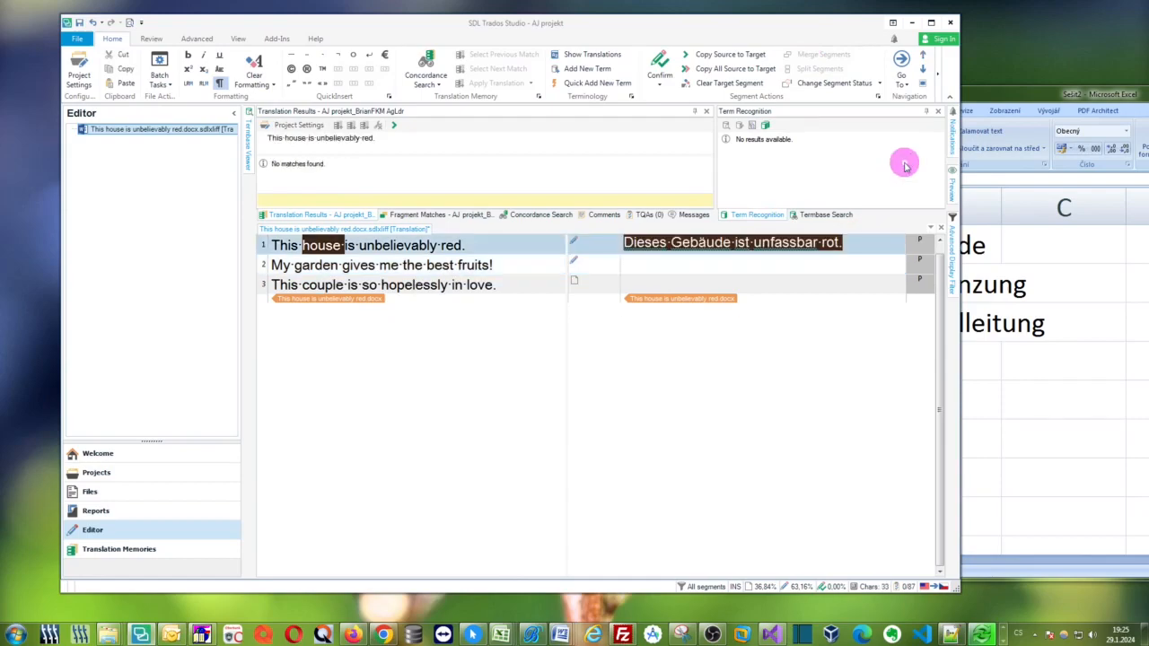
key("Delete")
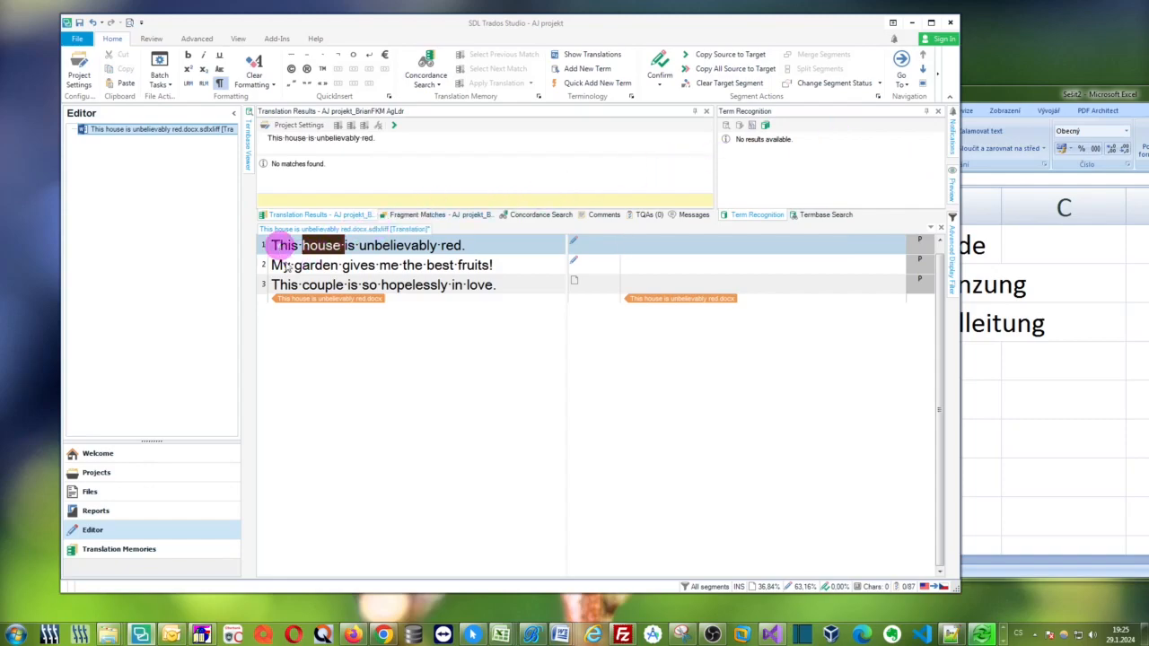
left_click(314, 265)
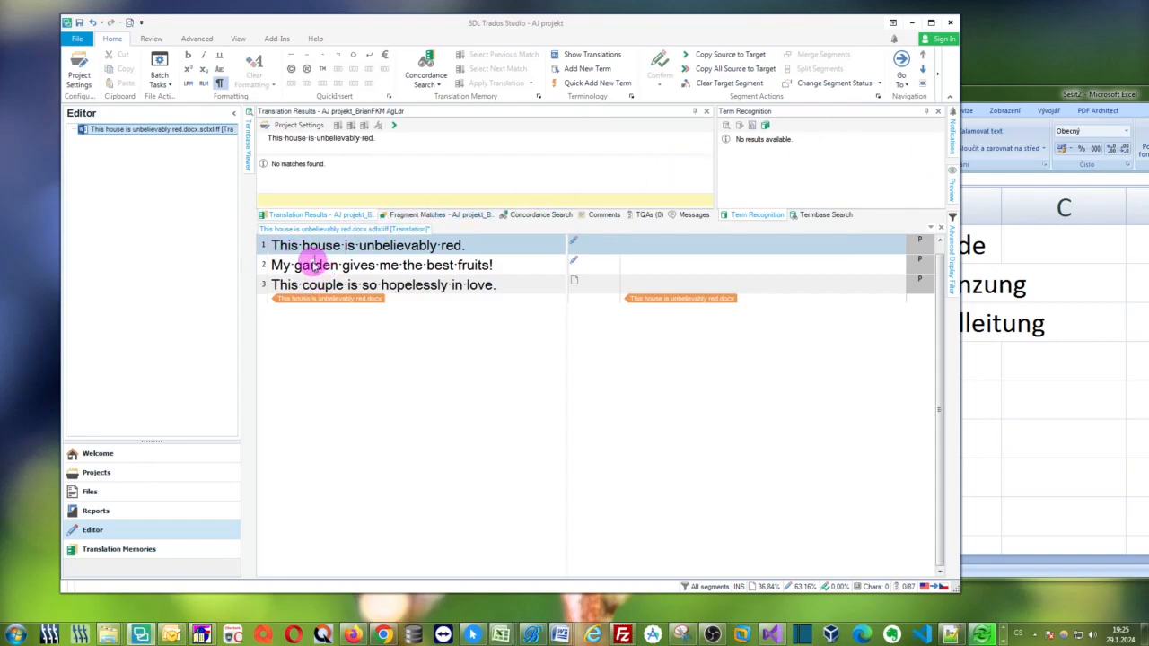
left_click(640, 262)
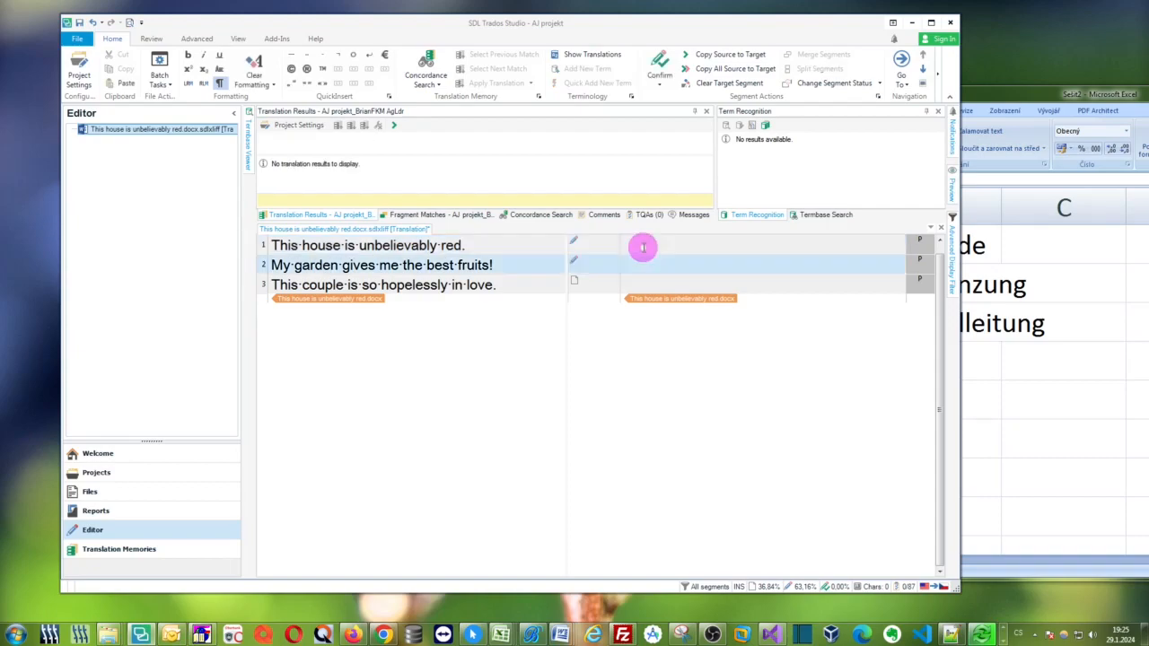
left_click(642, 246)
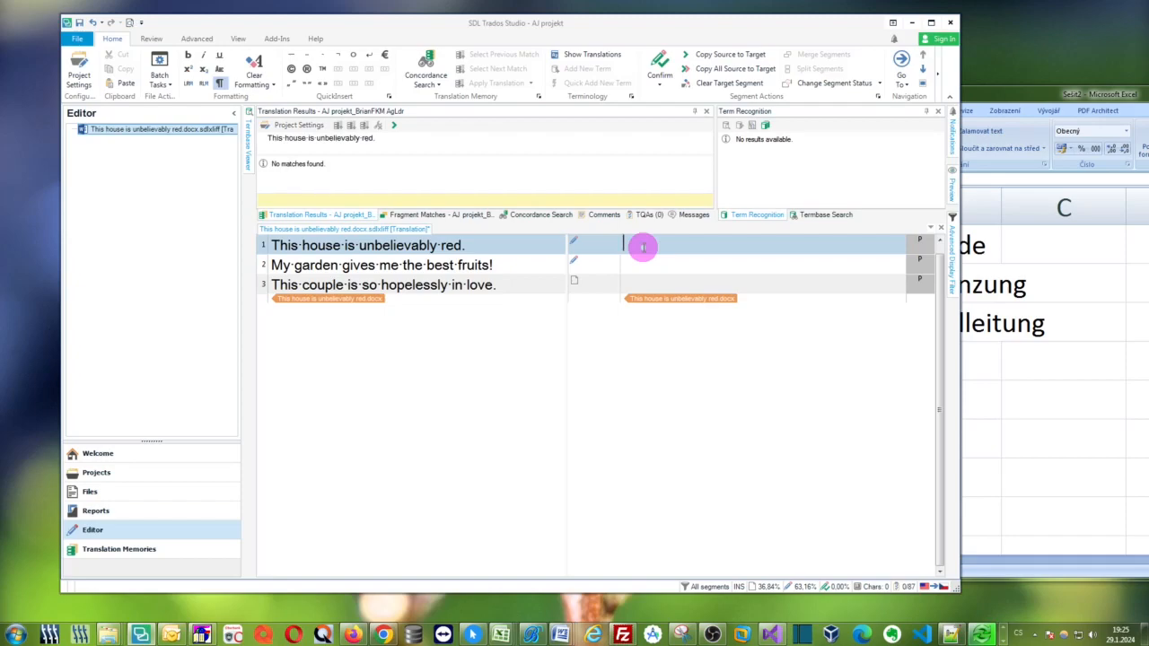
left_click(642, 247)
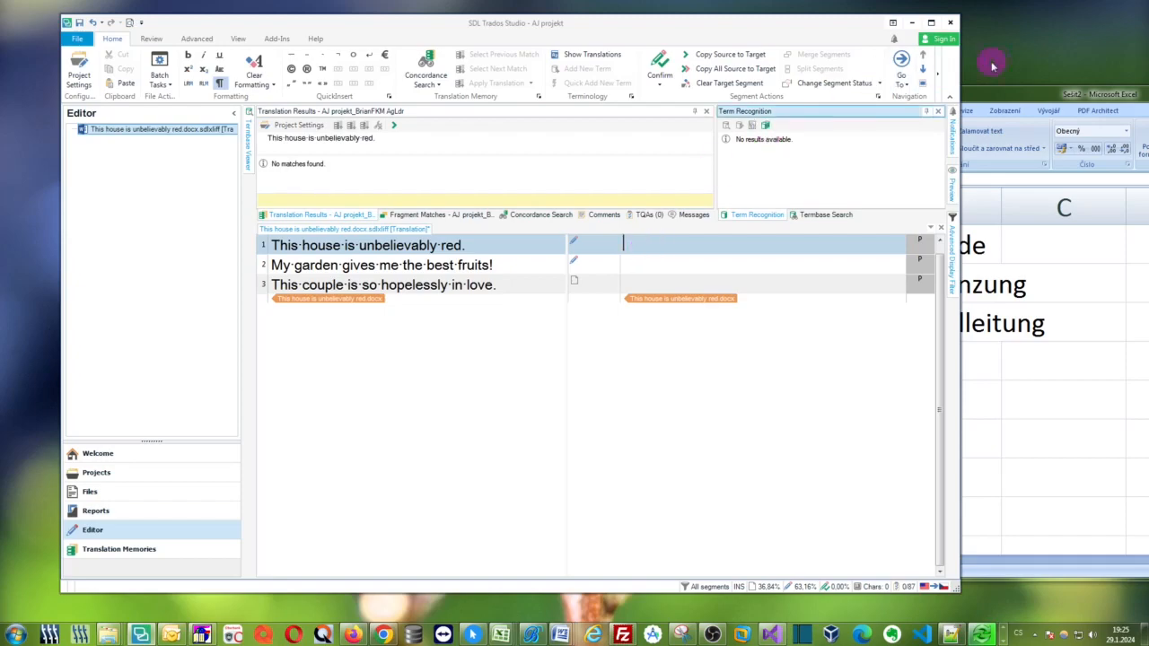
left_click(1030, 94)
left_click_drag(738, 26, 748, 25)
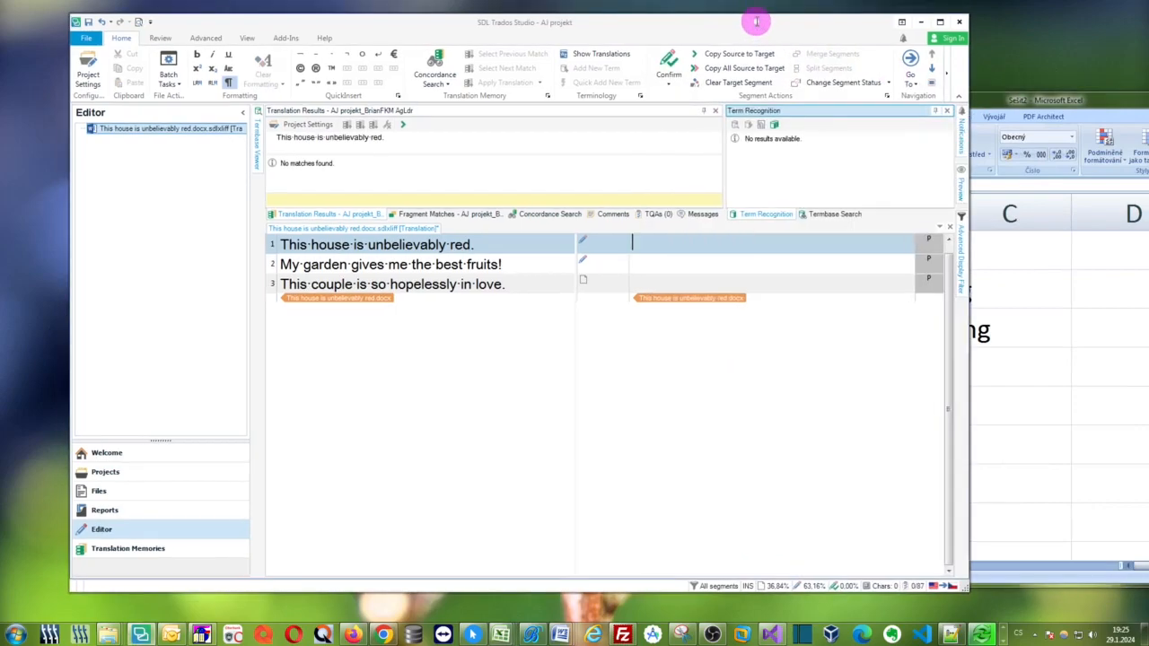
left_click(661, 243)
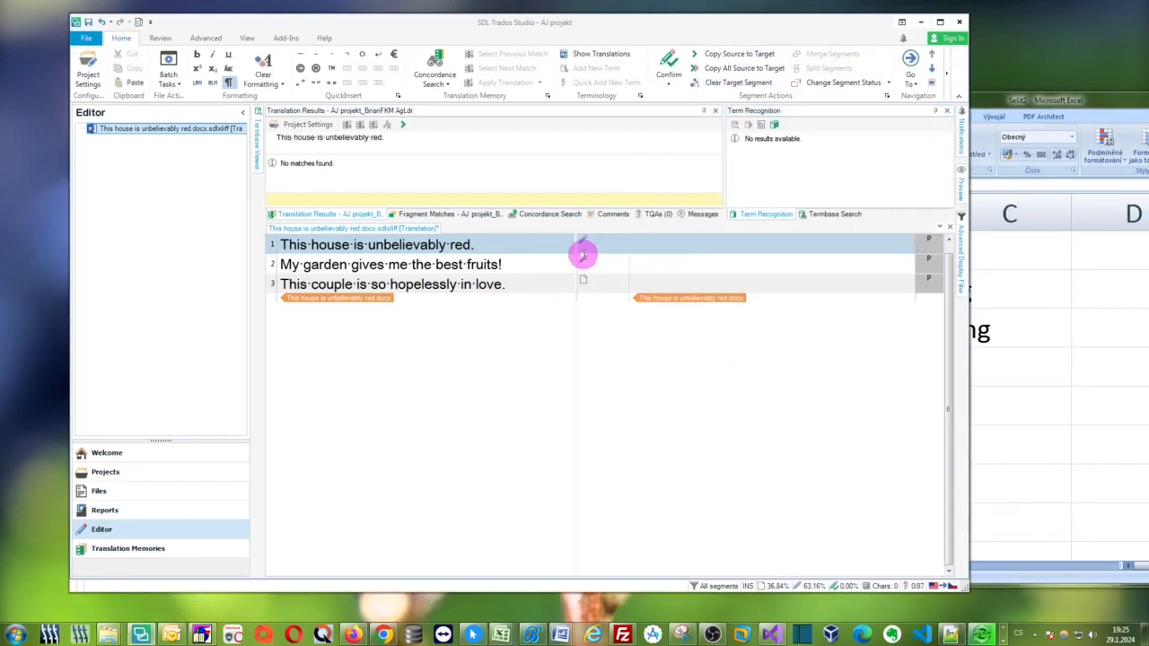
mouse_move(582, 251)
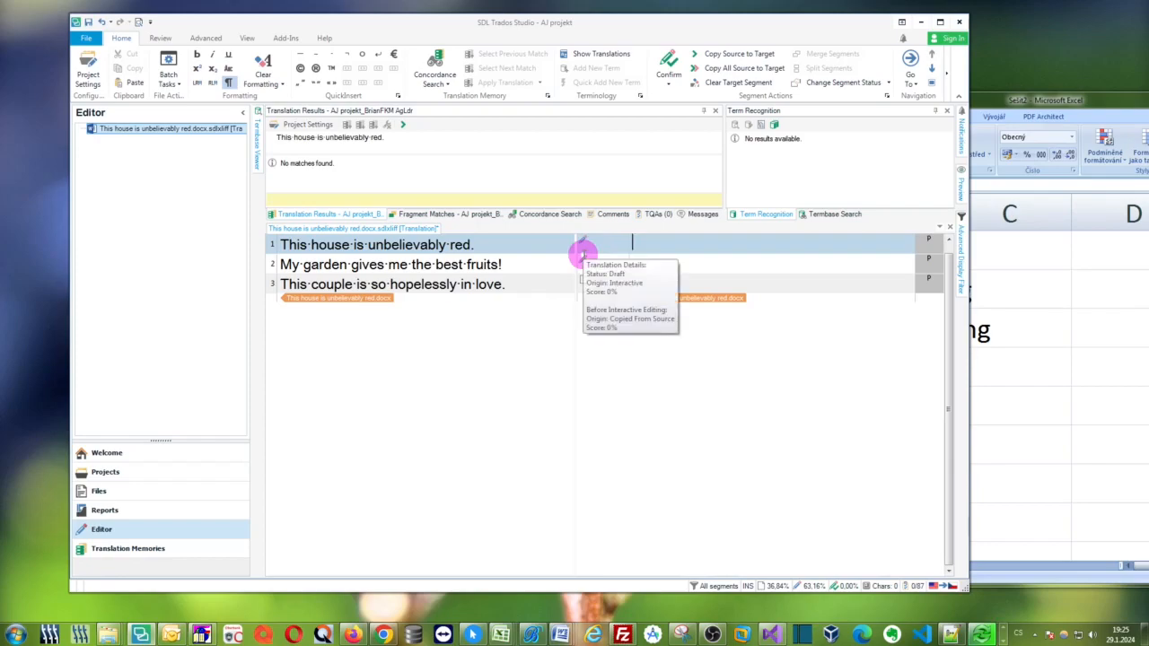
- Close the document without saving its changes and open the containing folder of "This house is unbelievably red.docx.sdlxliff"
key("ctrl+F4")
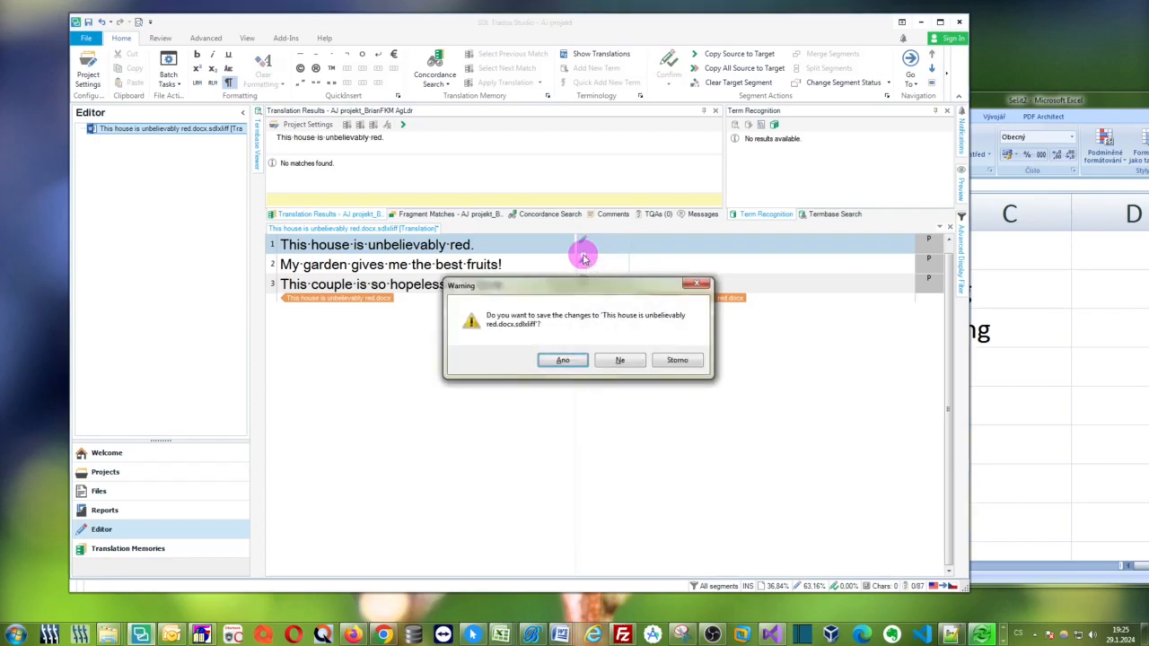
left_click(608, 360)
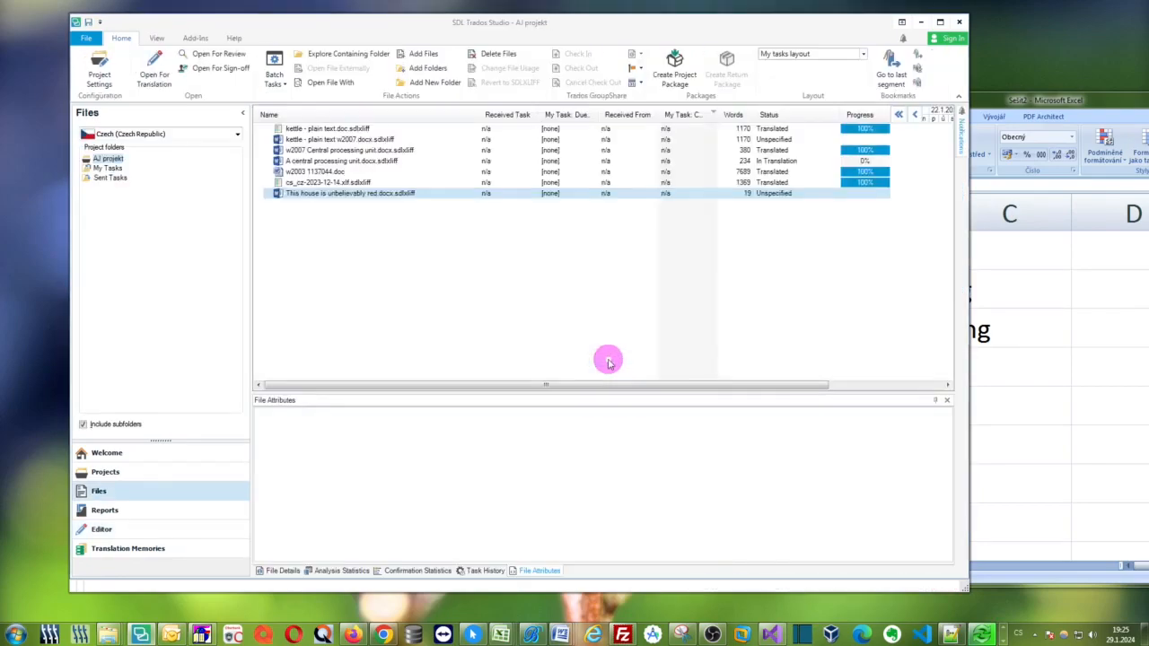
right_click(392, 194)
left_click(437, 283)
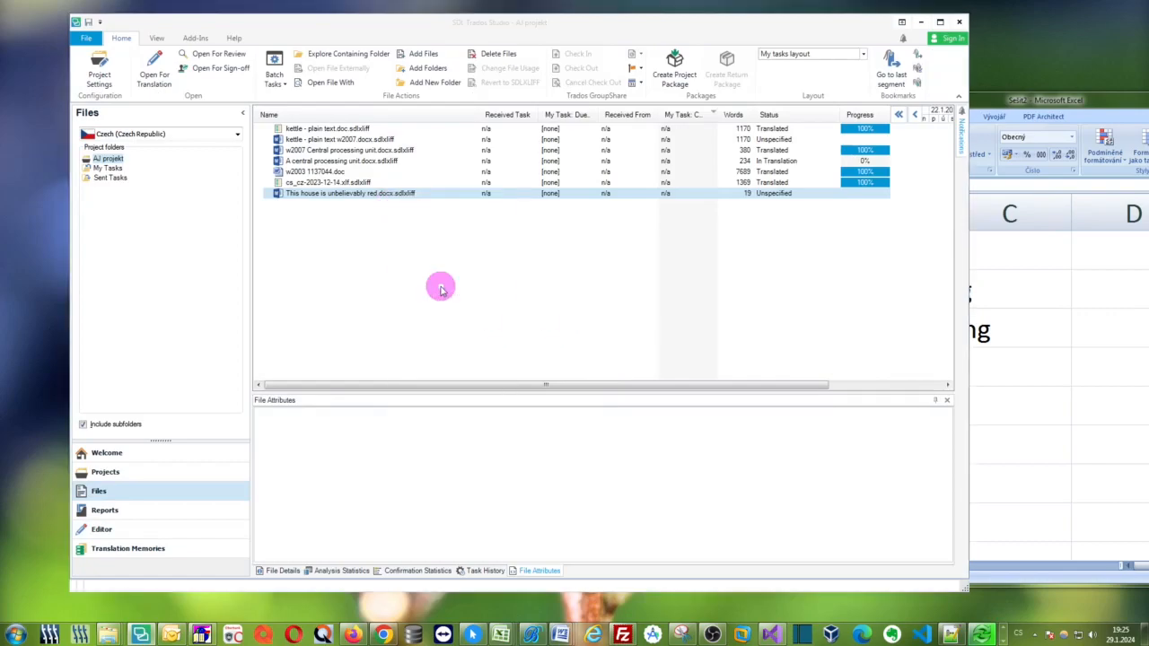
left_click_drag(792, 213, 895, 51)
left_click(445, 266)
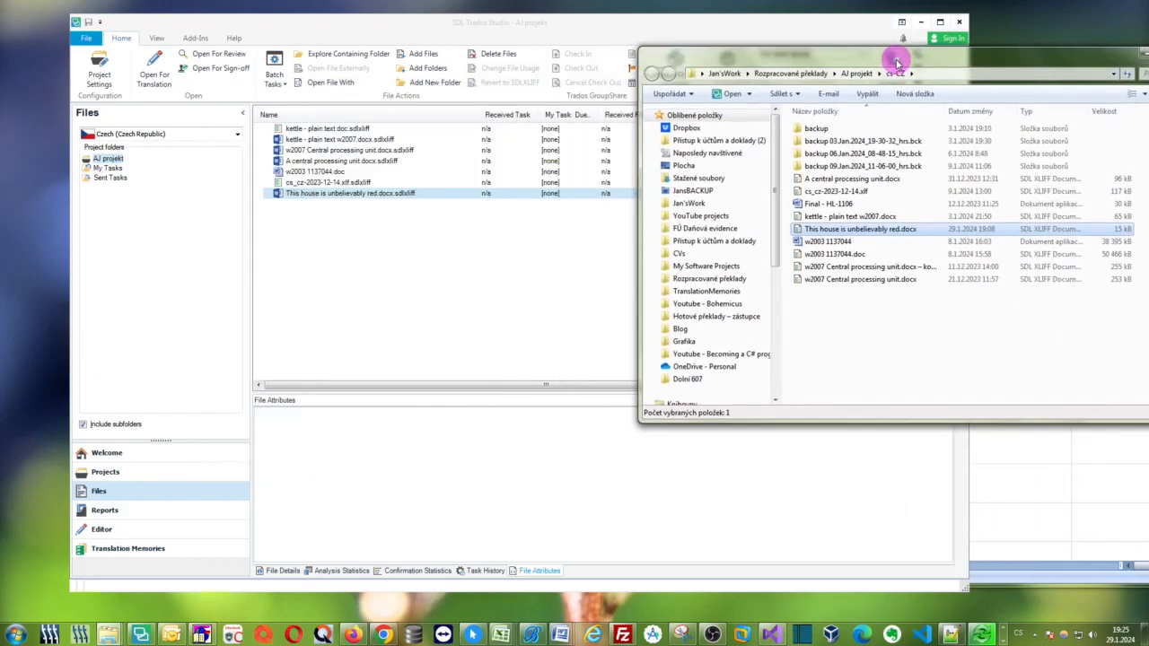
- Switch to Bohemicus, clear the XLIFF pretranslation list and add "This house is unbelievably red.docx" from the cs-CZ folder
left_click(532, 635)
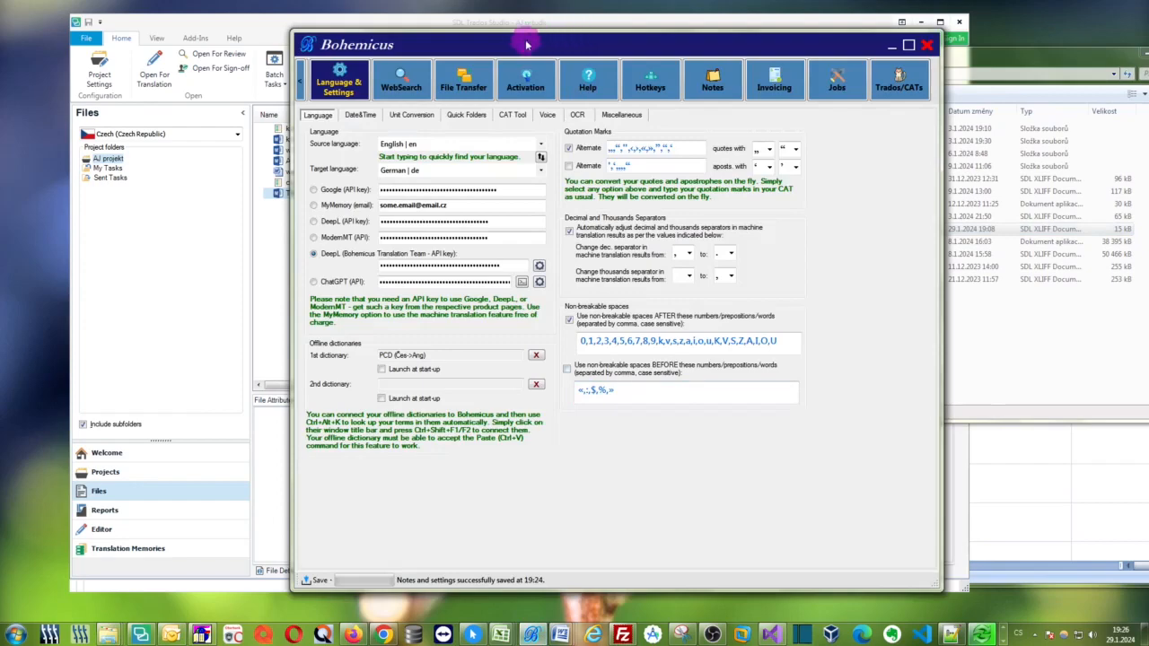
left_click(912, 88)
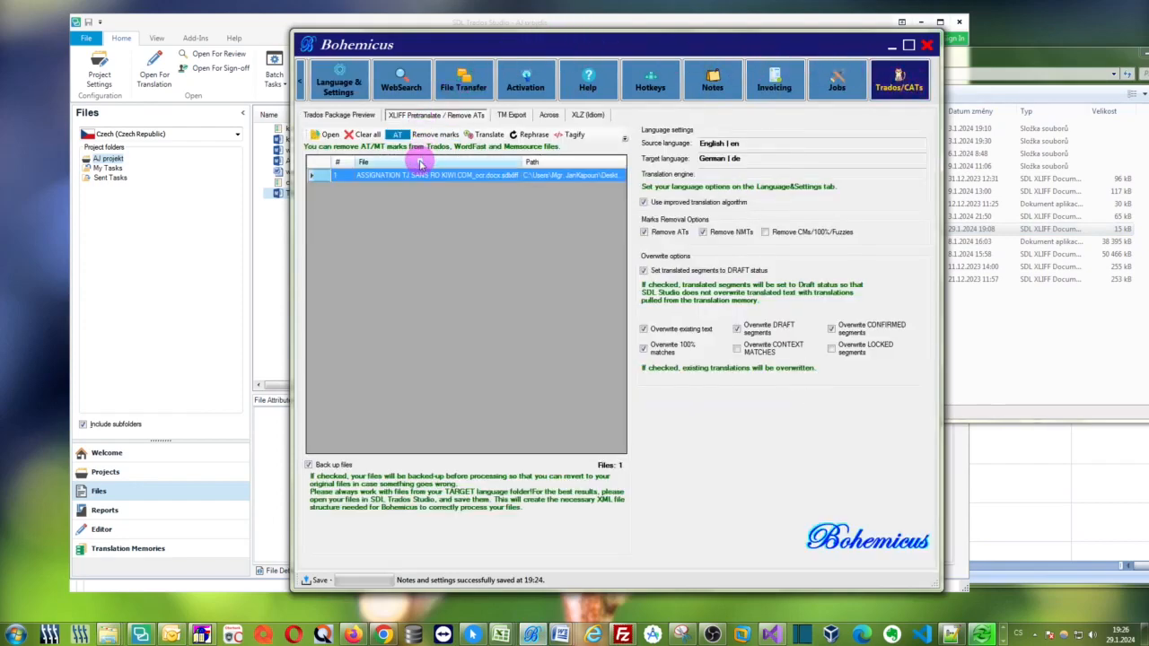
left_click(364, 136)
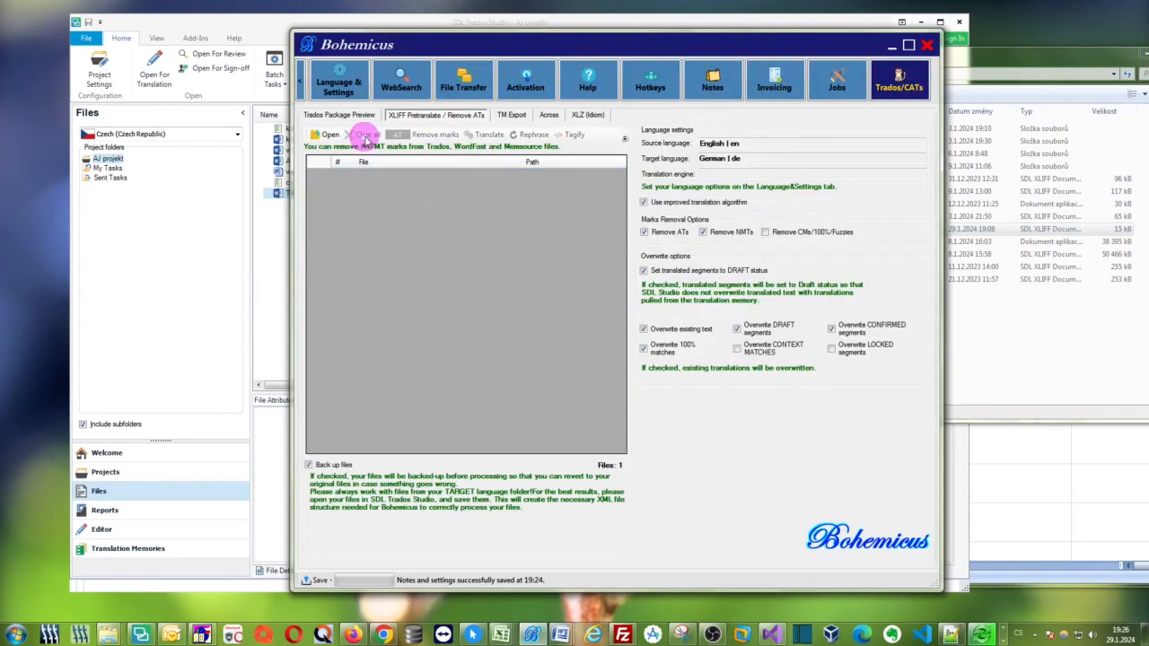
left_click(1033, 49)
left_click_drag(813, 229, 546, 237)
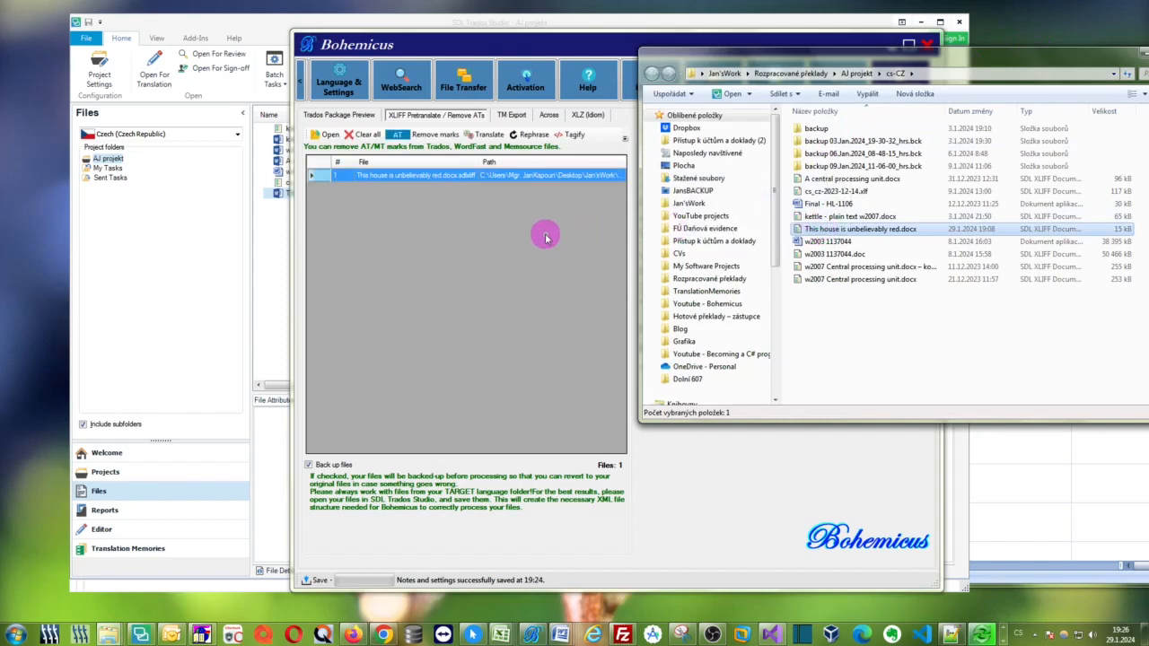
left_click_drag(585, 52, 472, 60)
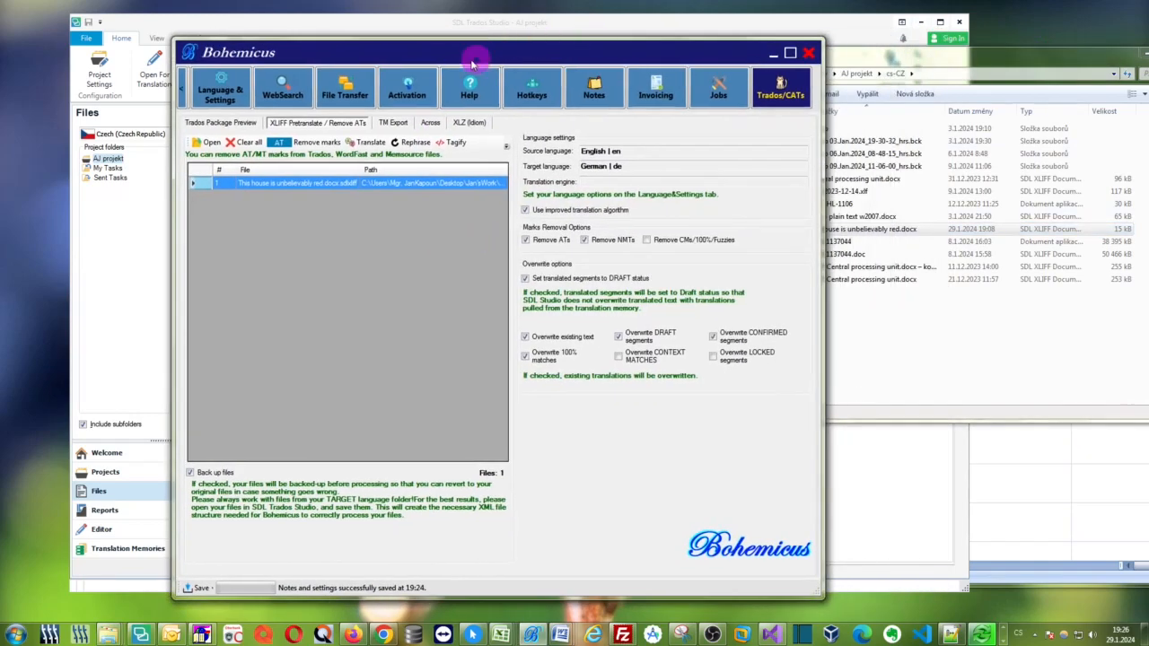
- Pretranslate the listed XLIFF file, close the progress window and reopen the file in SDL Trados Studio for translation
left_click(368, 143)
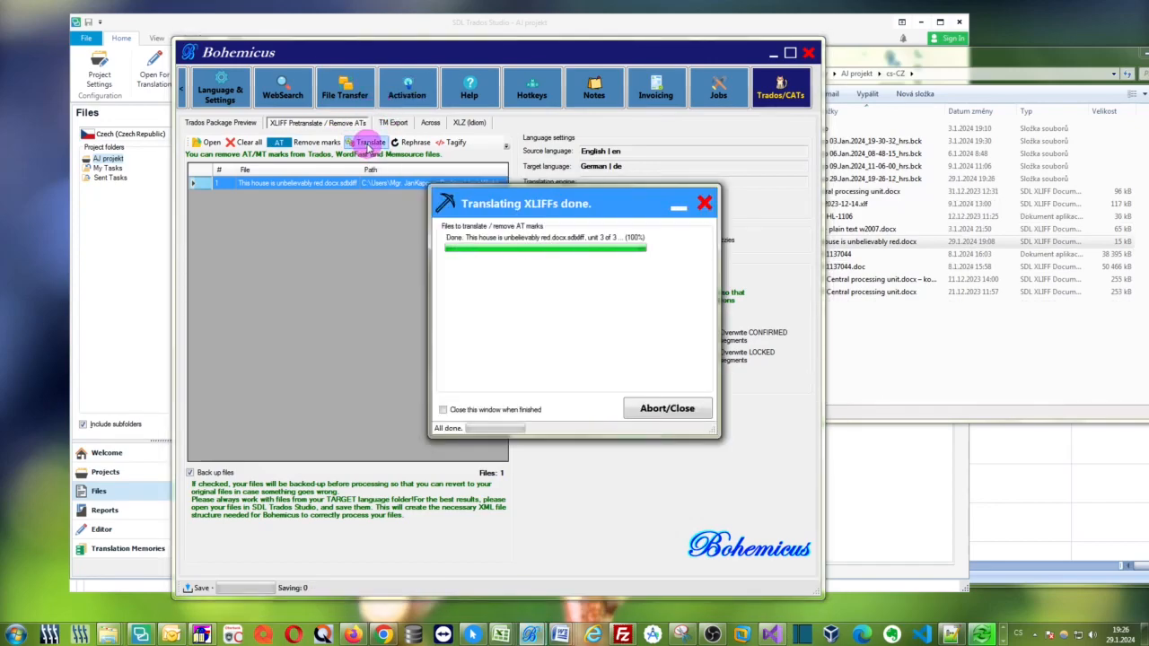
left_click(667, 408)
left_click_drag(359, 46, 745, 46)
left_click(554, 22)
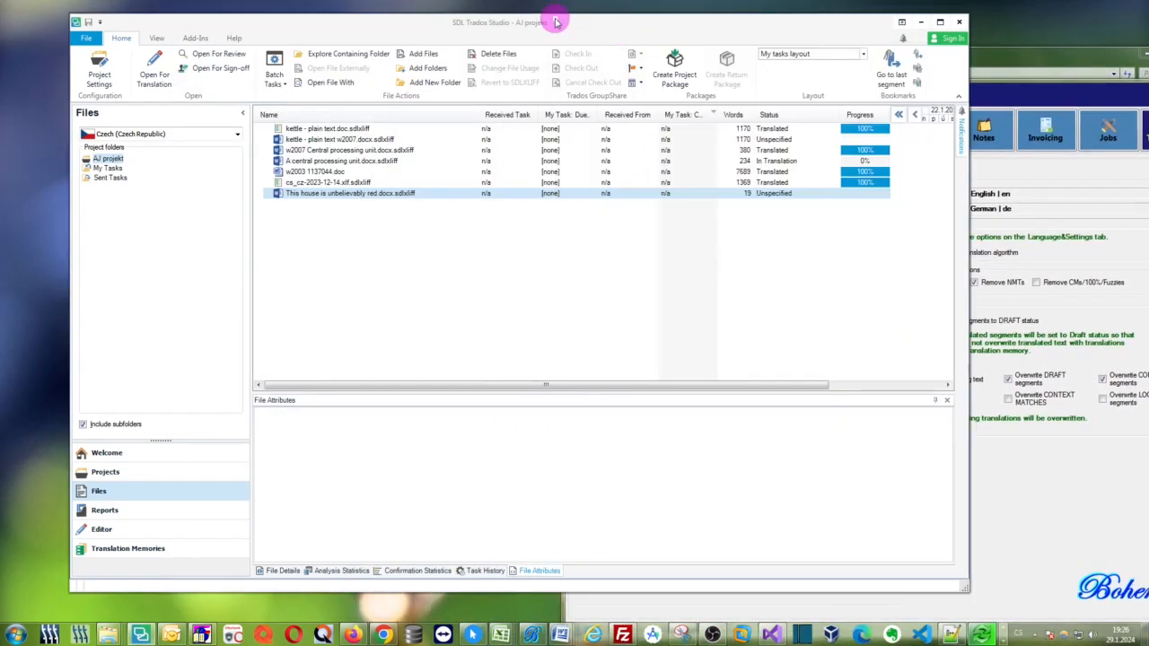
double_click(321, 195)
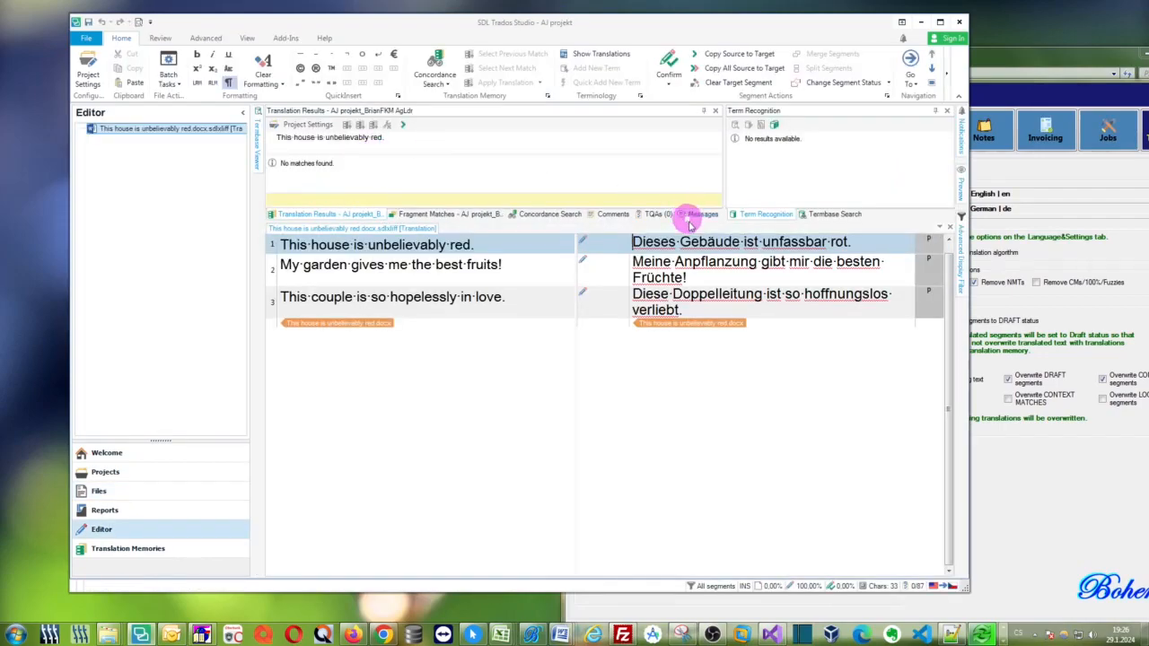
- Compare "house", "garden" and "couple" in the source segments with their German terms in the pretranslated targets
left_click_drag(682, 240, 745, 241)
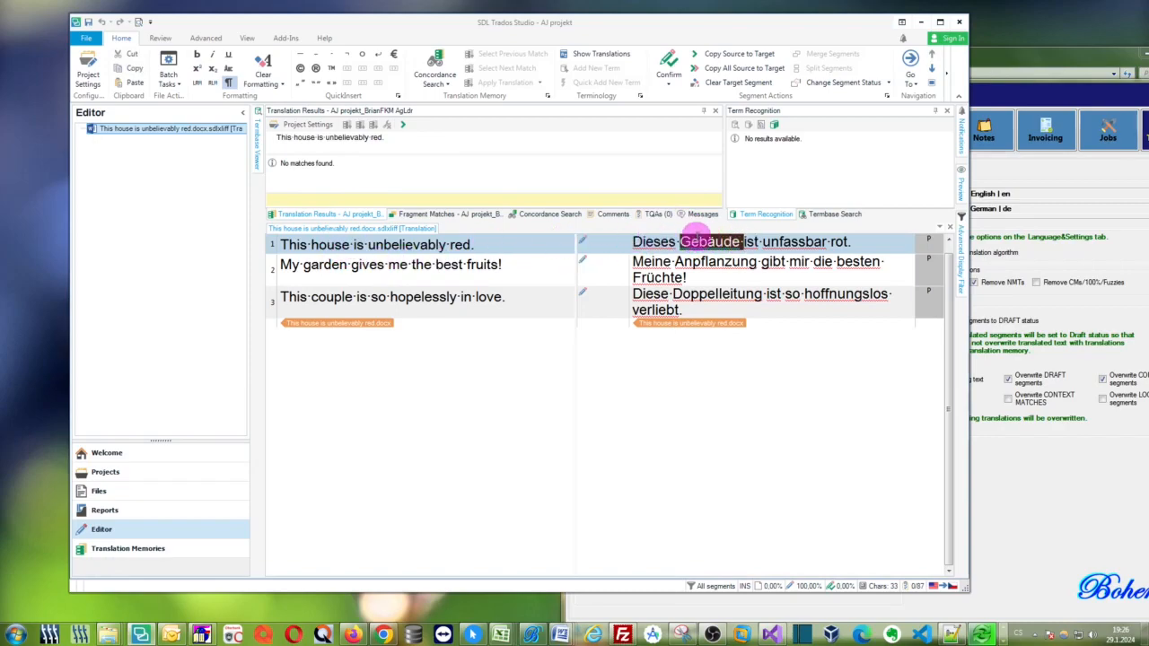
left_click(686, 242)
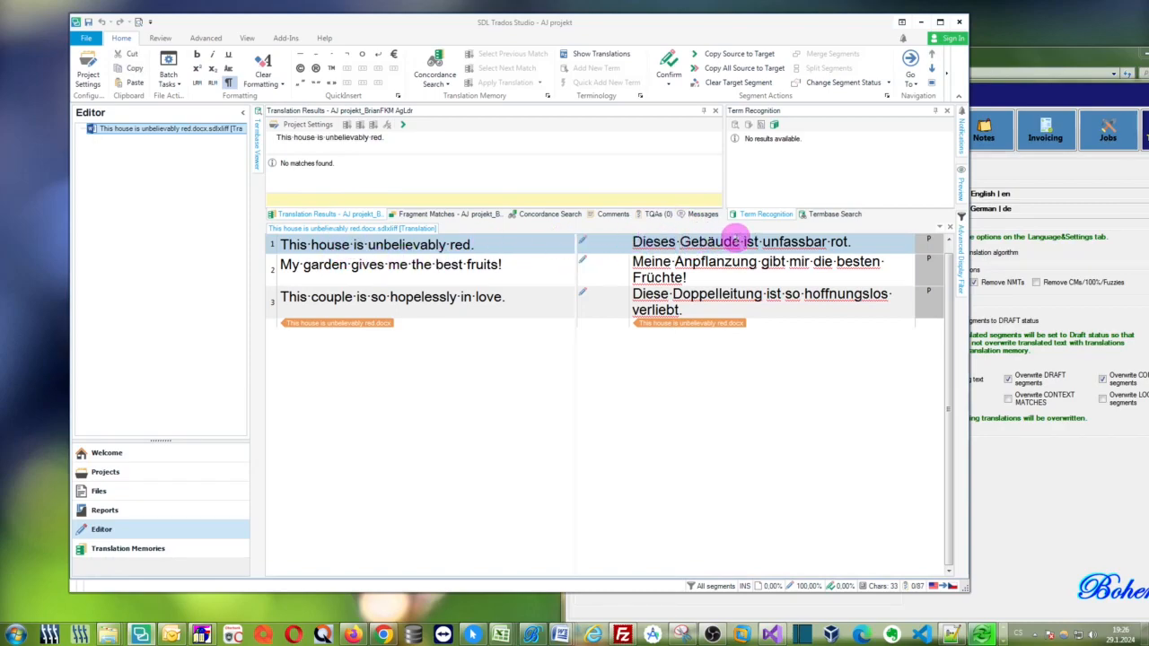
double_click(332, 264)
double_click(694, 262)
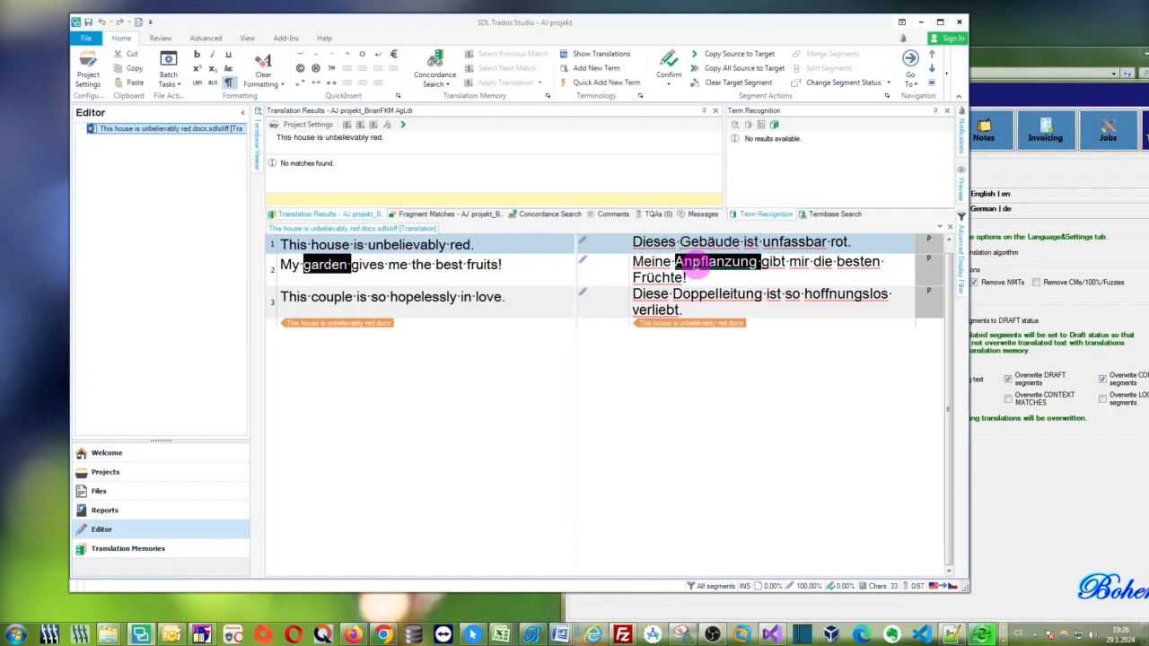
double_click(332, 296)
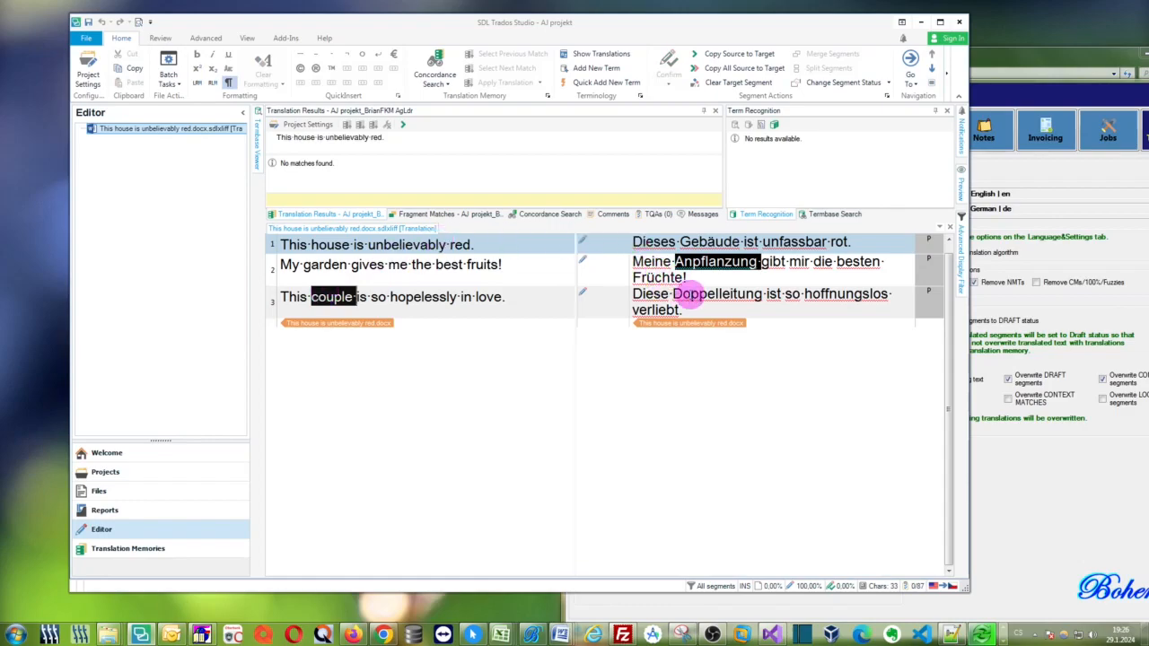
double_click(691, 296)
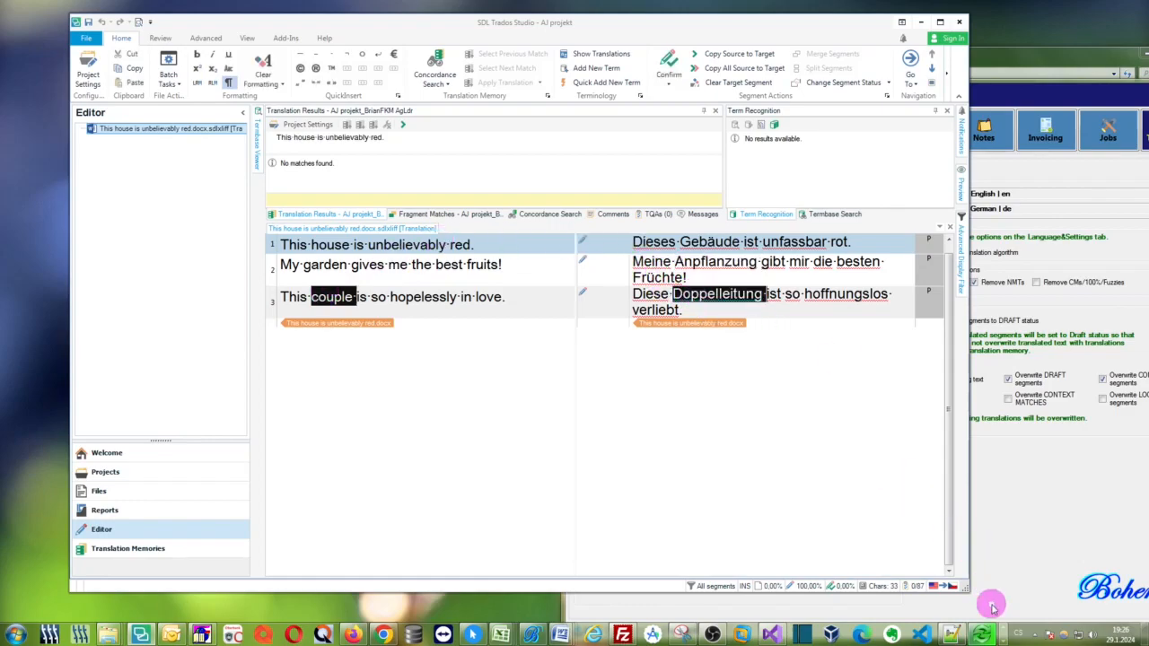
- Check the Excel glossary's entry for "couple" in row 3 against segment 3's translation in SDL Trados Studio
left_click(1004, 639)
left_click(998, 628)
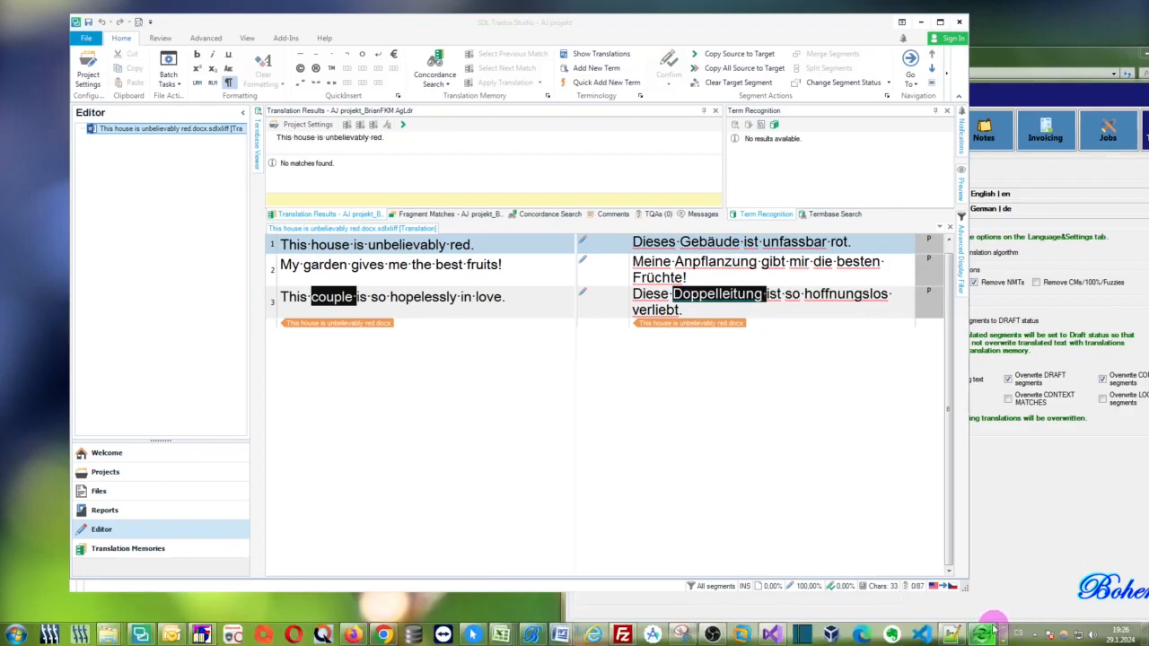
left_click(507, 633)
left_click(655, 595)
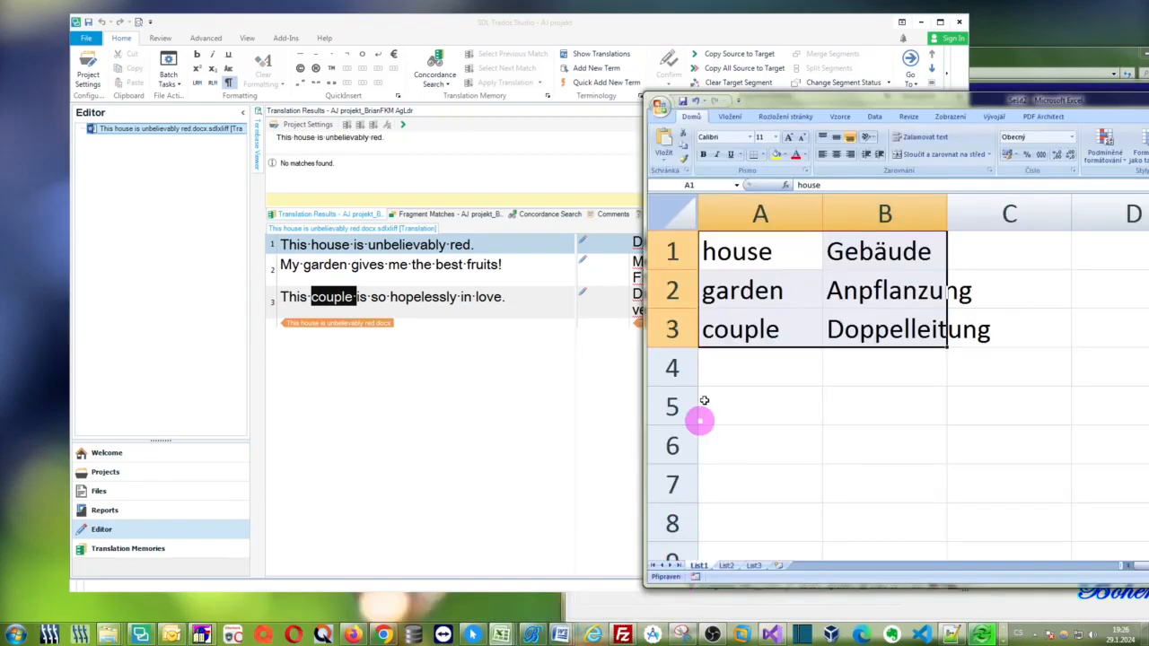
left_click(883, 324)
left_click(763, 329)
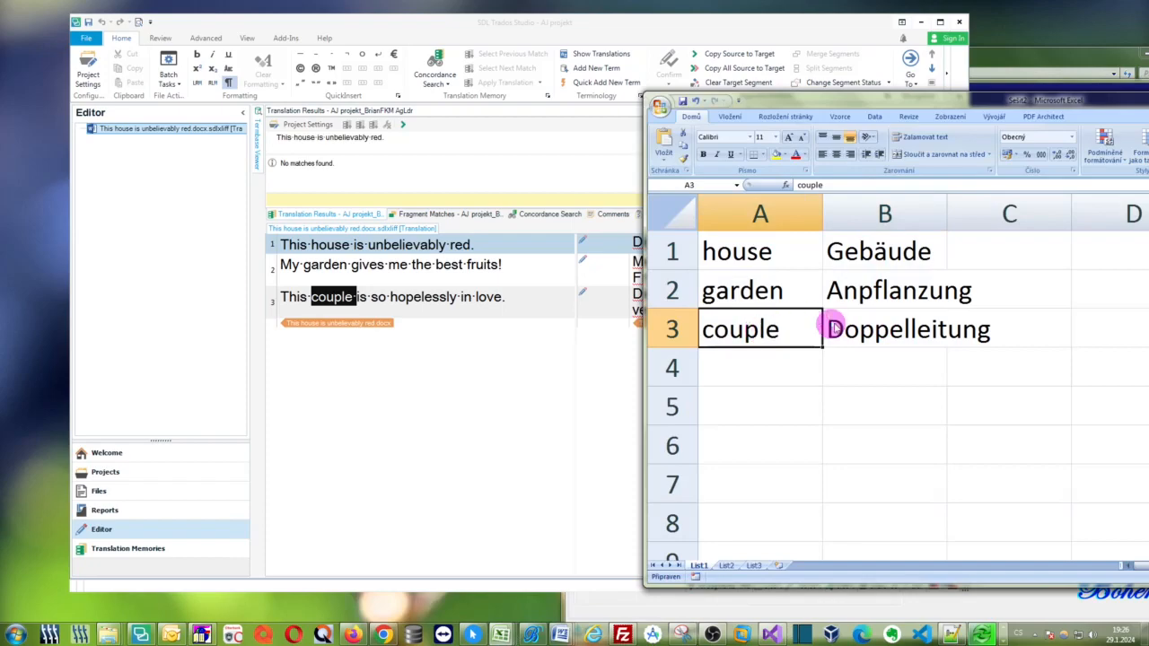
left_click(890, 325)
left_click(768, 24)
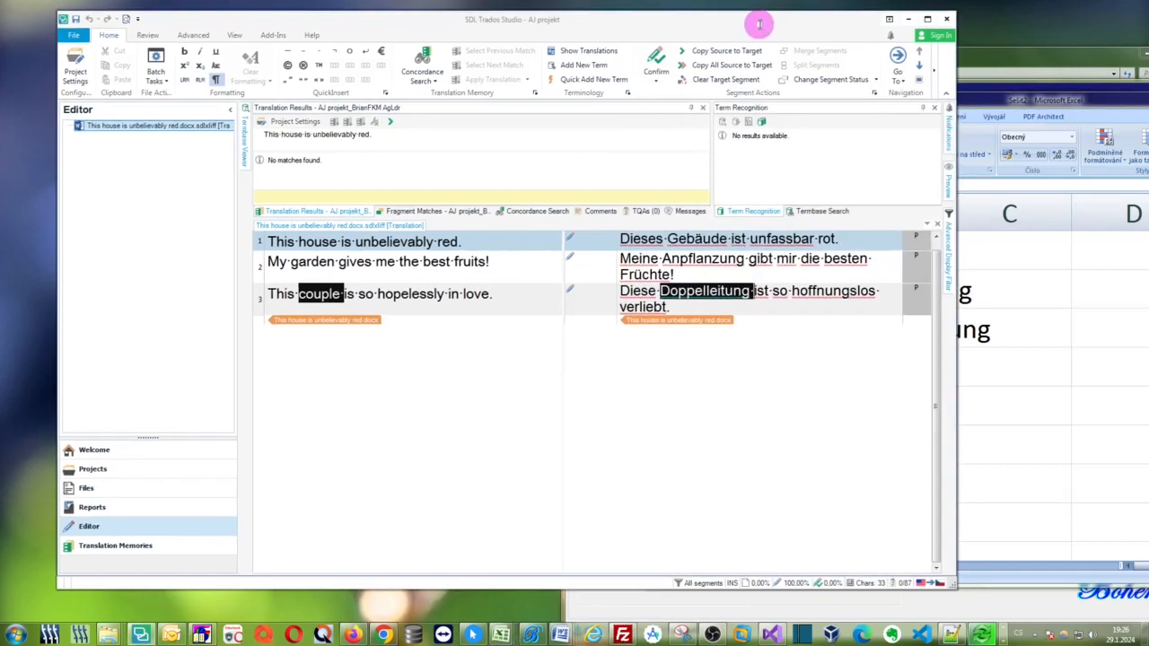
left_click(777, 289)
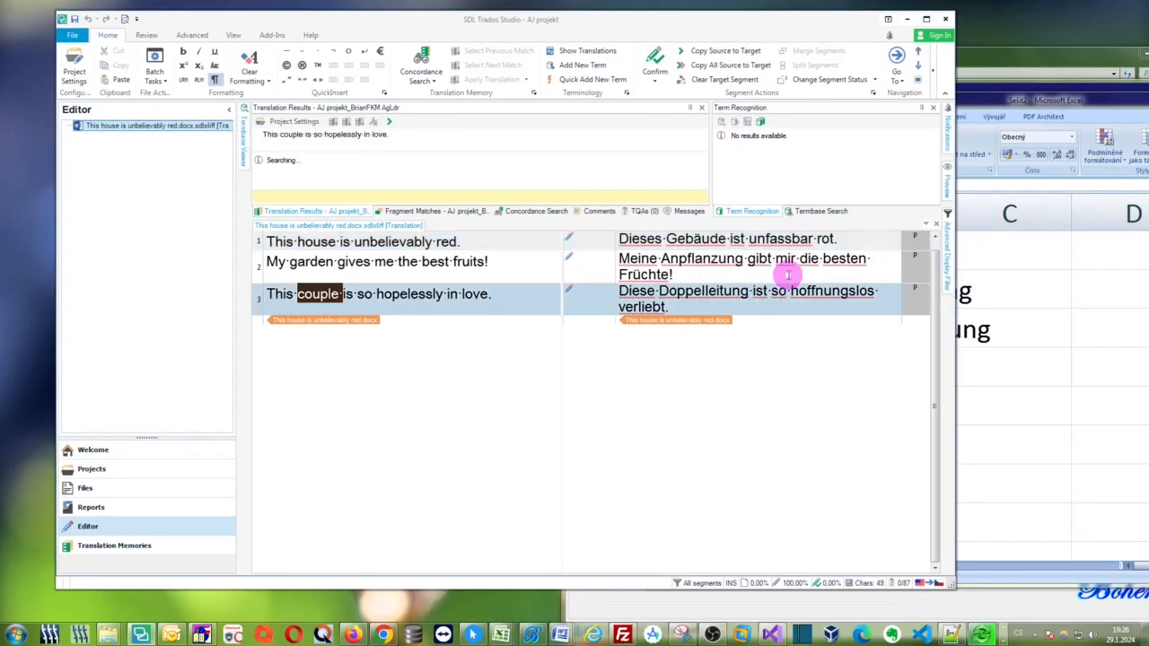